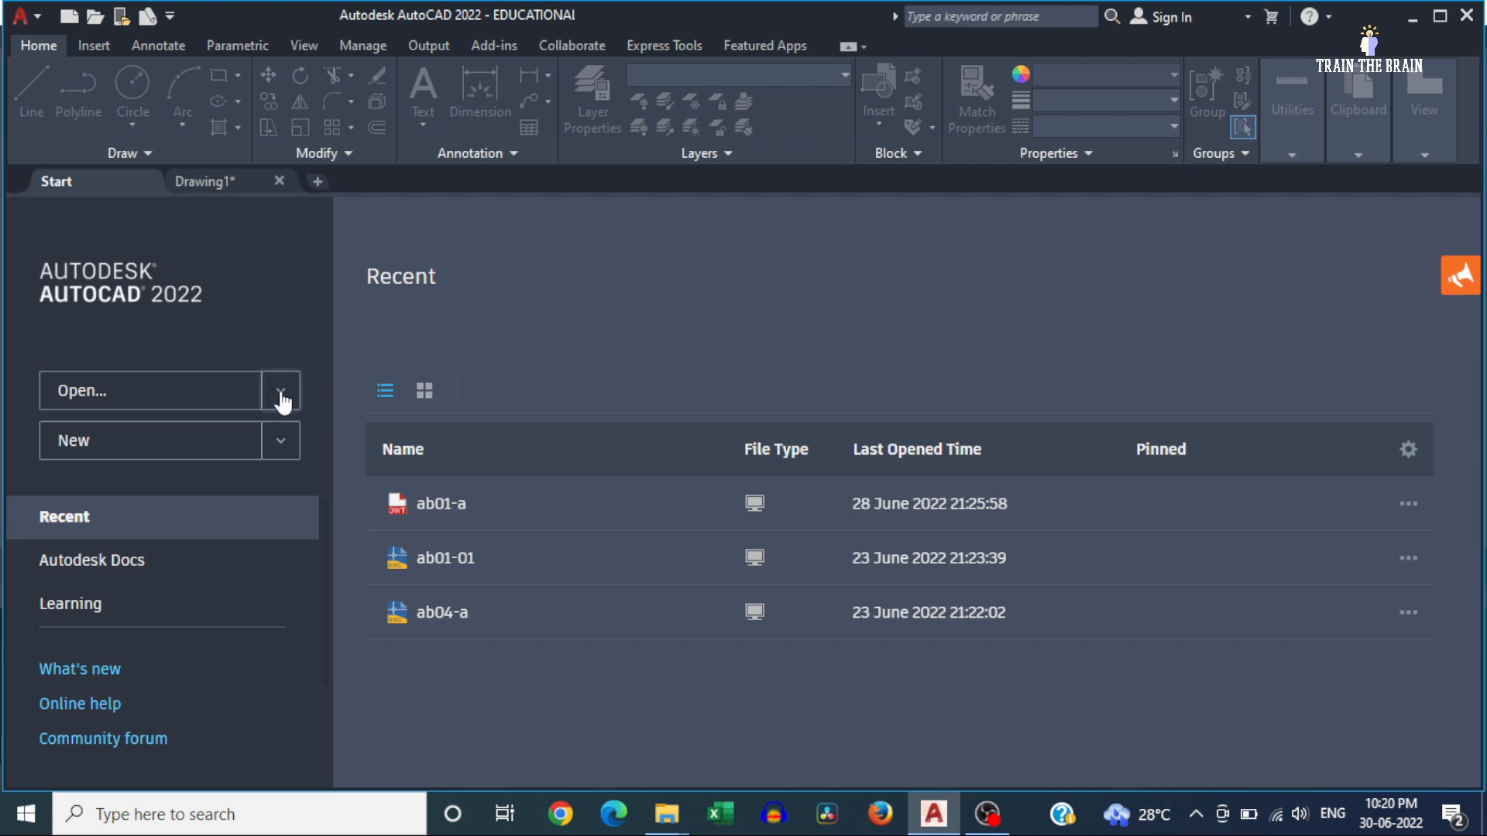
Look through the drawing templates available for a new drawing without opening one
{"action": "left_click", "coordinate": [278, 443]}
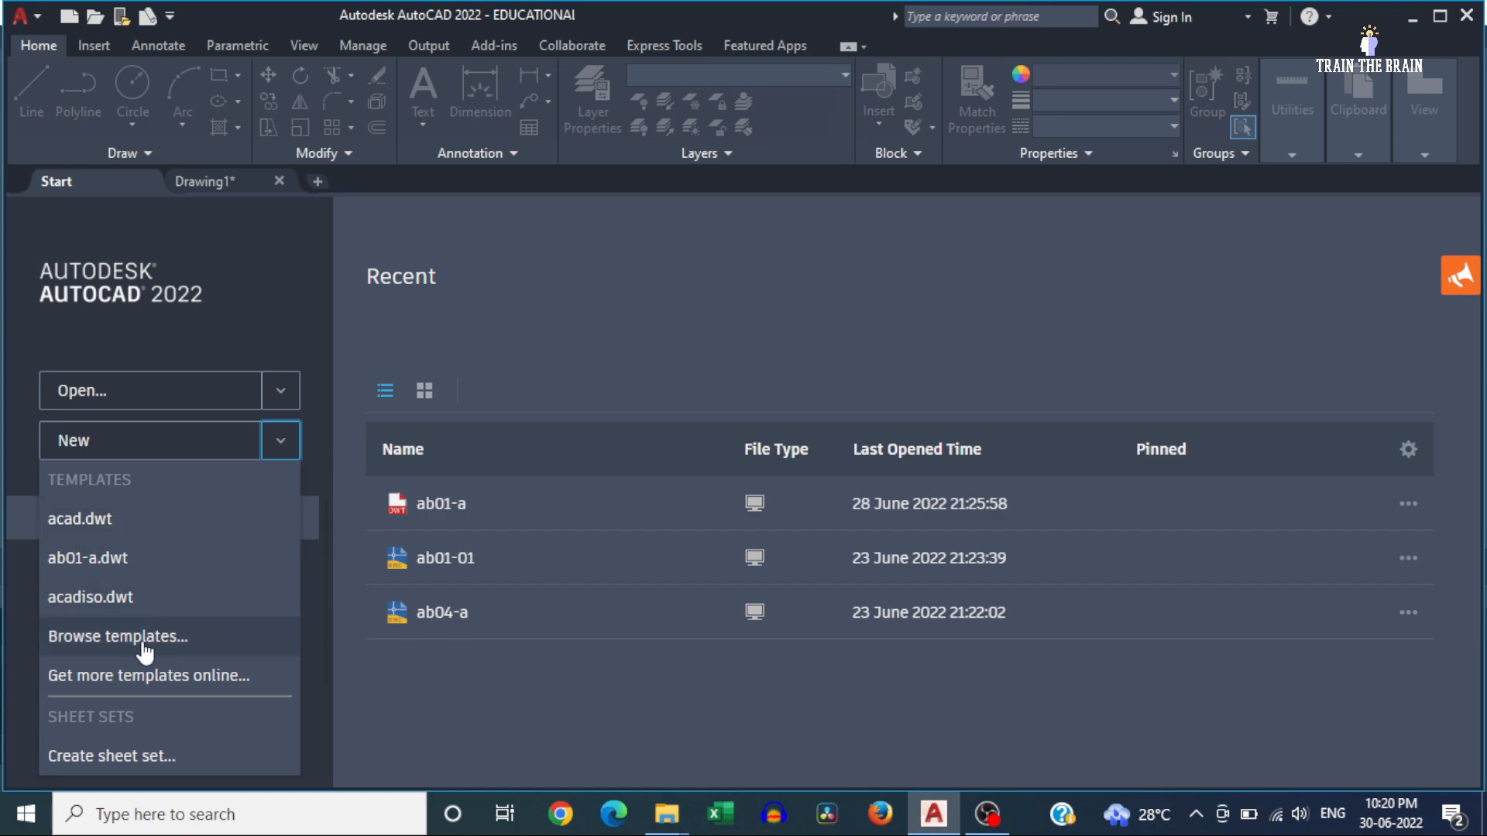
{"action": "left_click", "coordinate": [118, 636]}
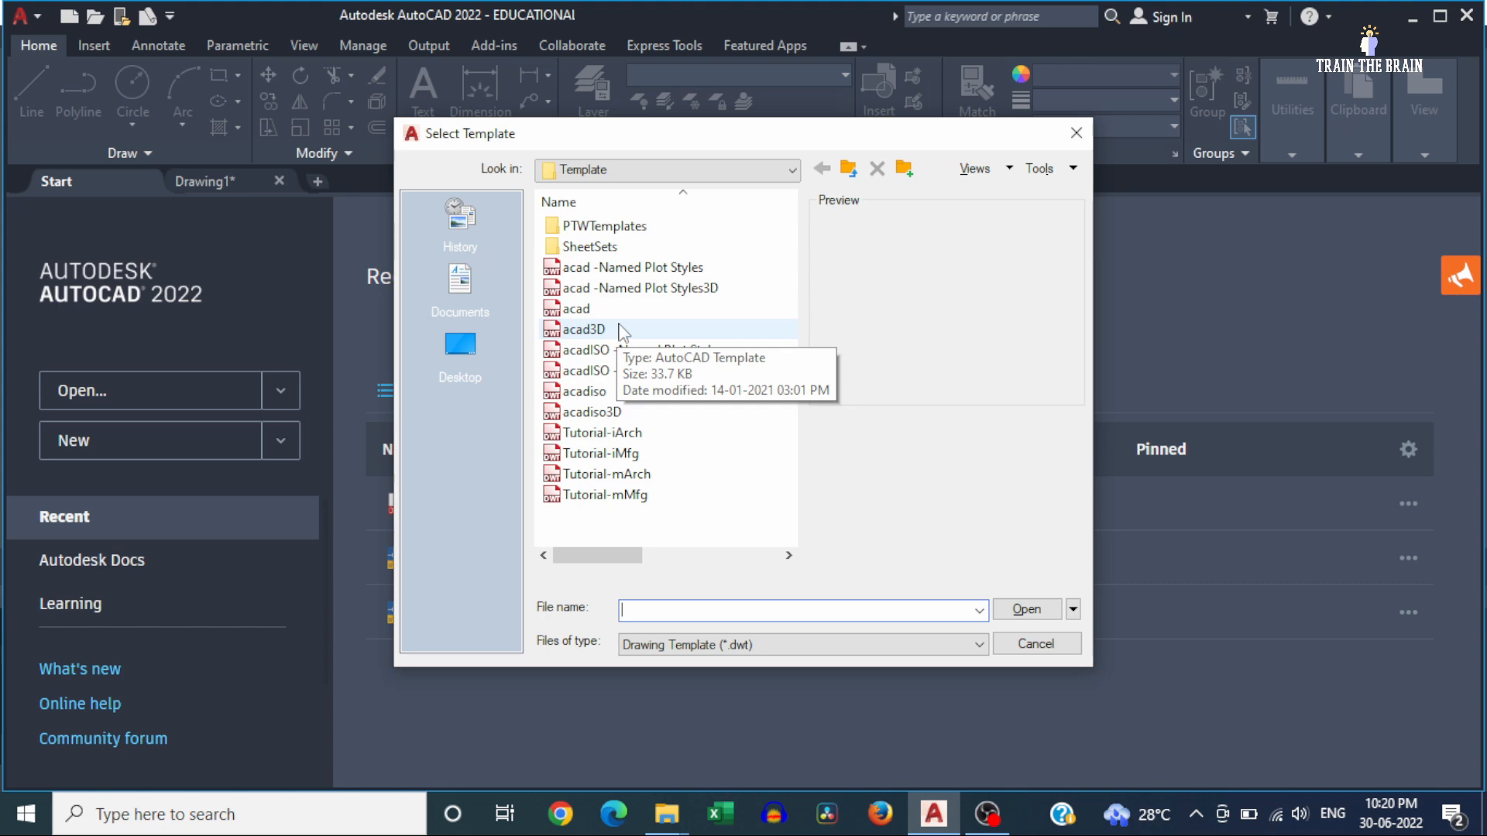
{"action": "key", "text": "Escape"}
{"action": "left_click", "coordinate": [280, 440]}
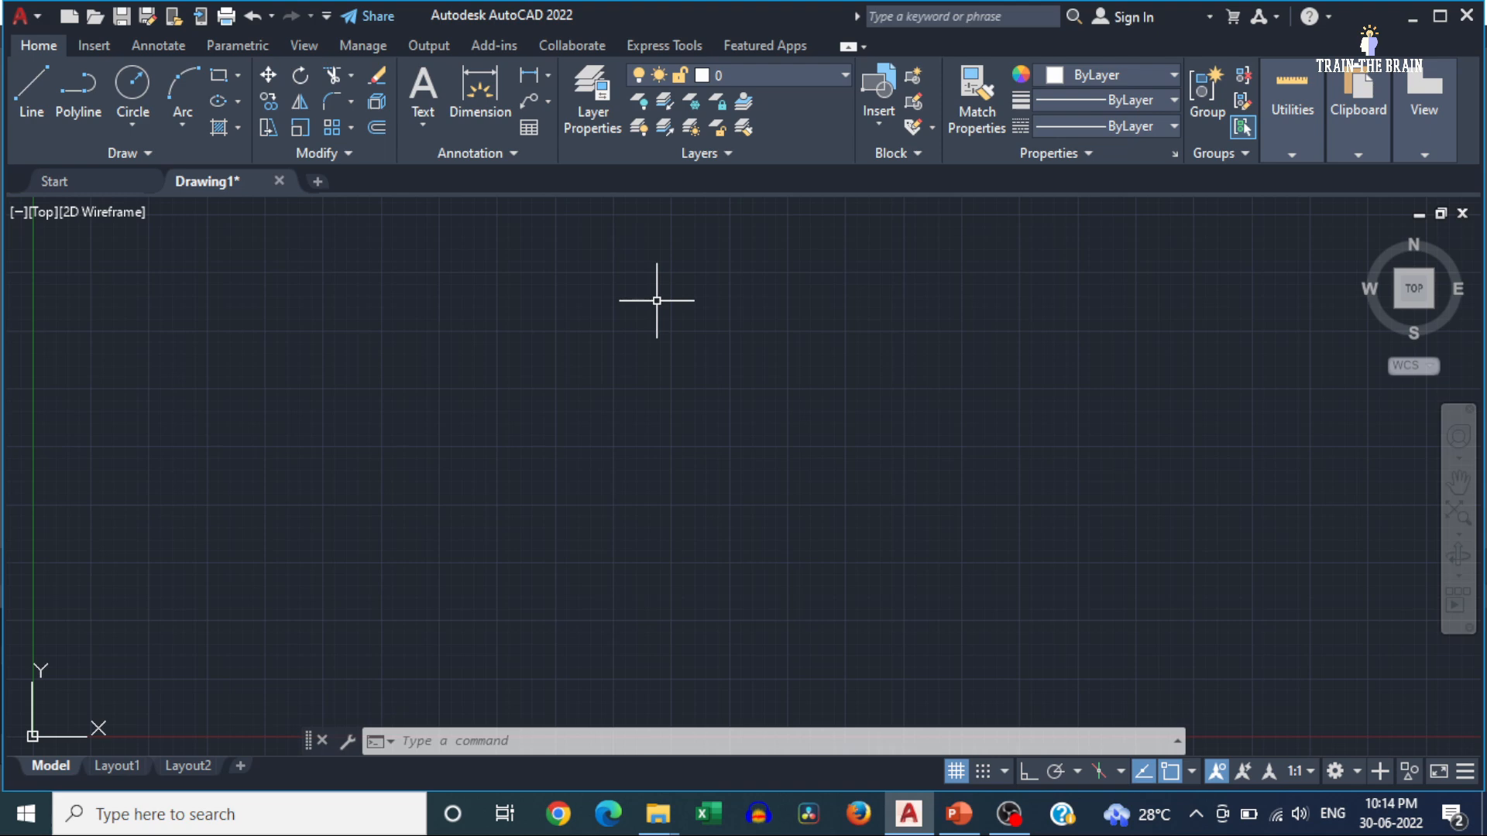
Examine the application's printing commands and the customization options of the Quick Access Toolbar
{"action": "left_click", "coordinate": [39, 17]}
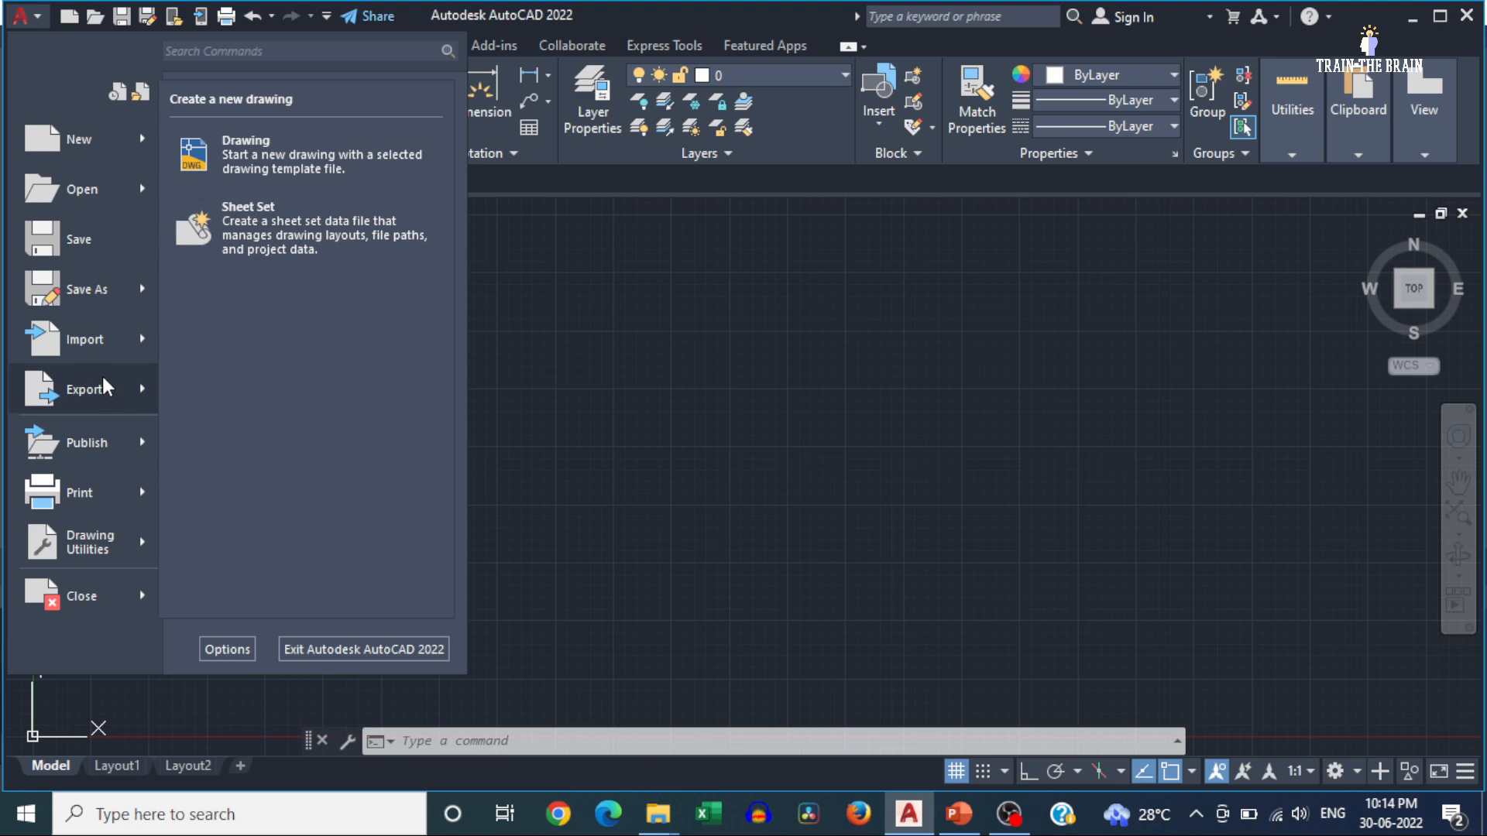
{"action": "mouse_move", "coordinate": [102, 491]}
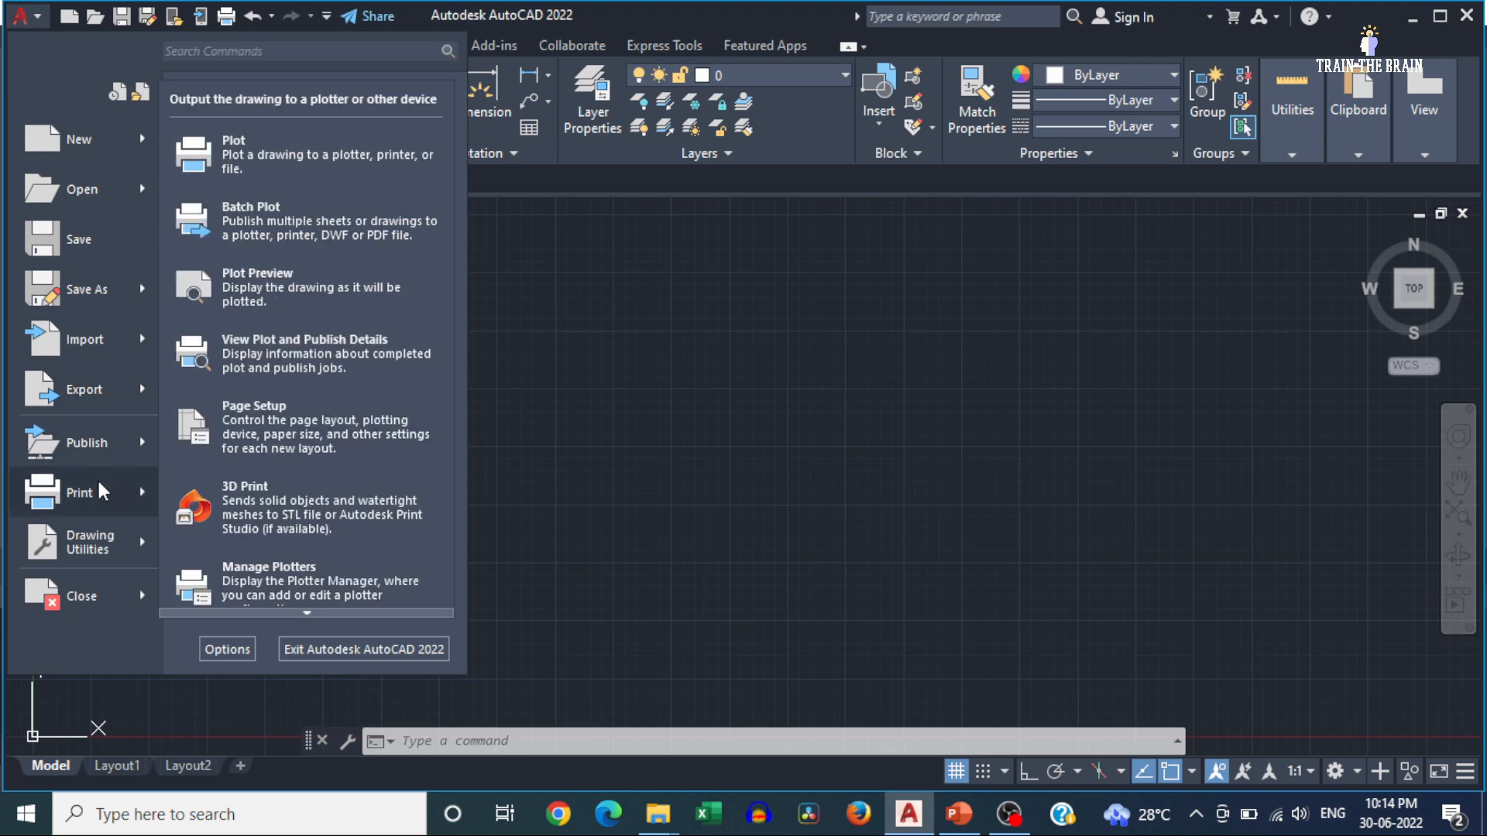
{"action": "left_click", "coordinate": [35, 22]}
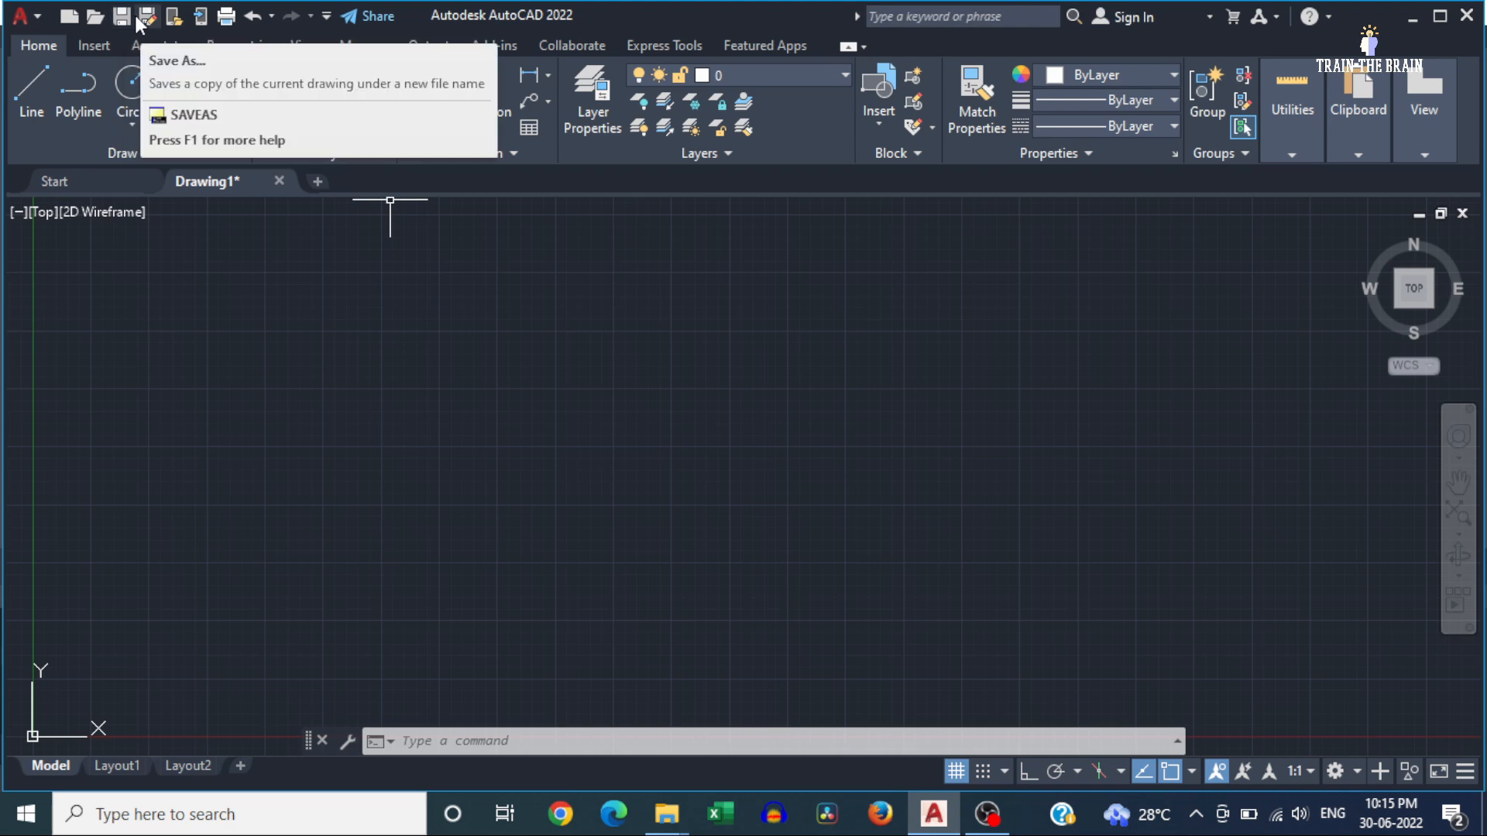
{"action": "left_click", "coordinate": [327, 16]}
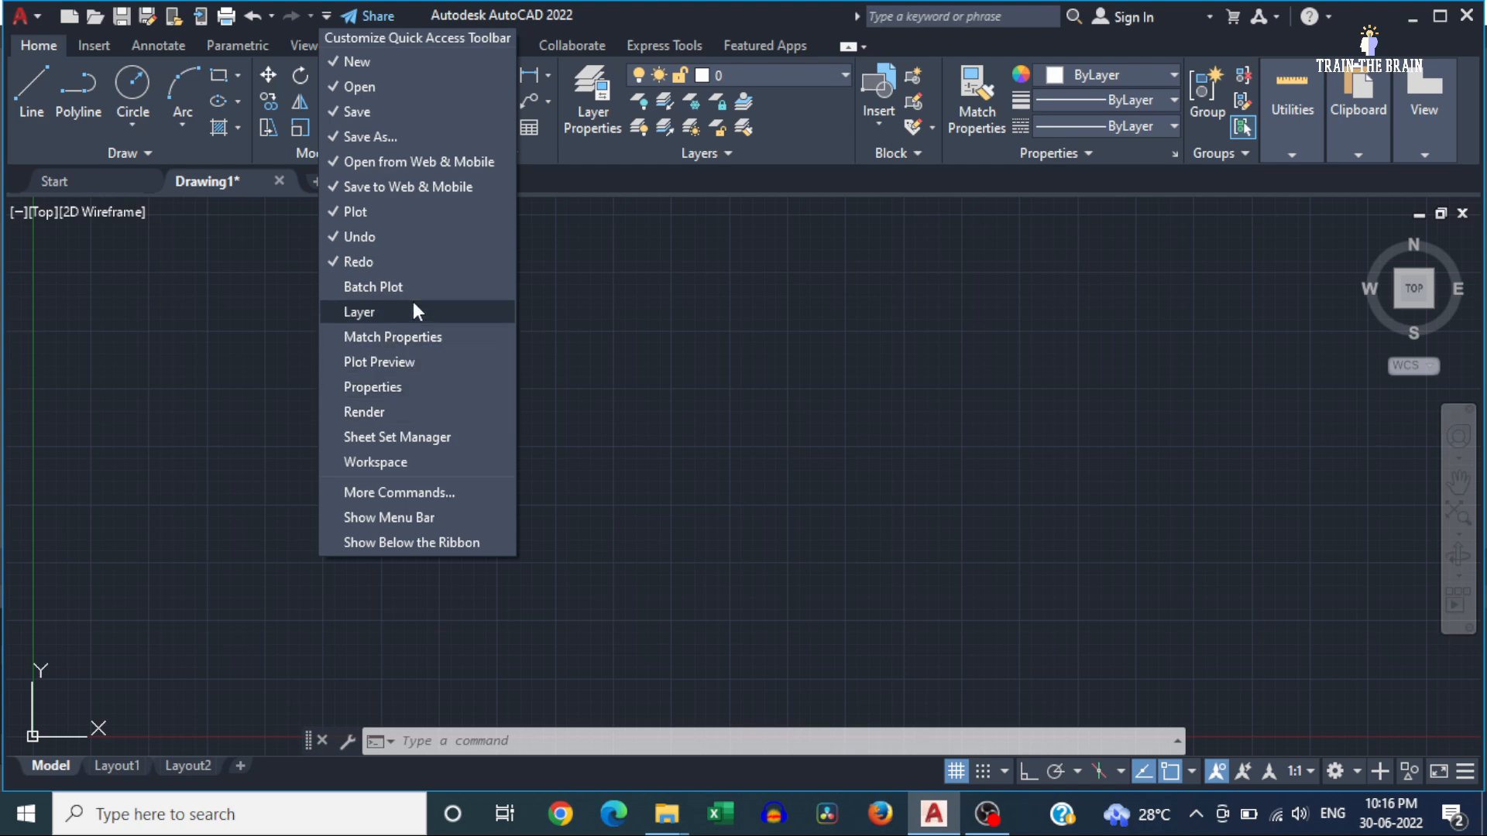
{"action": "left_click", "coordinate": [39, 48]}
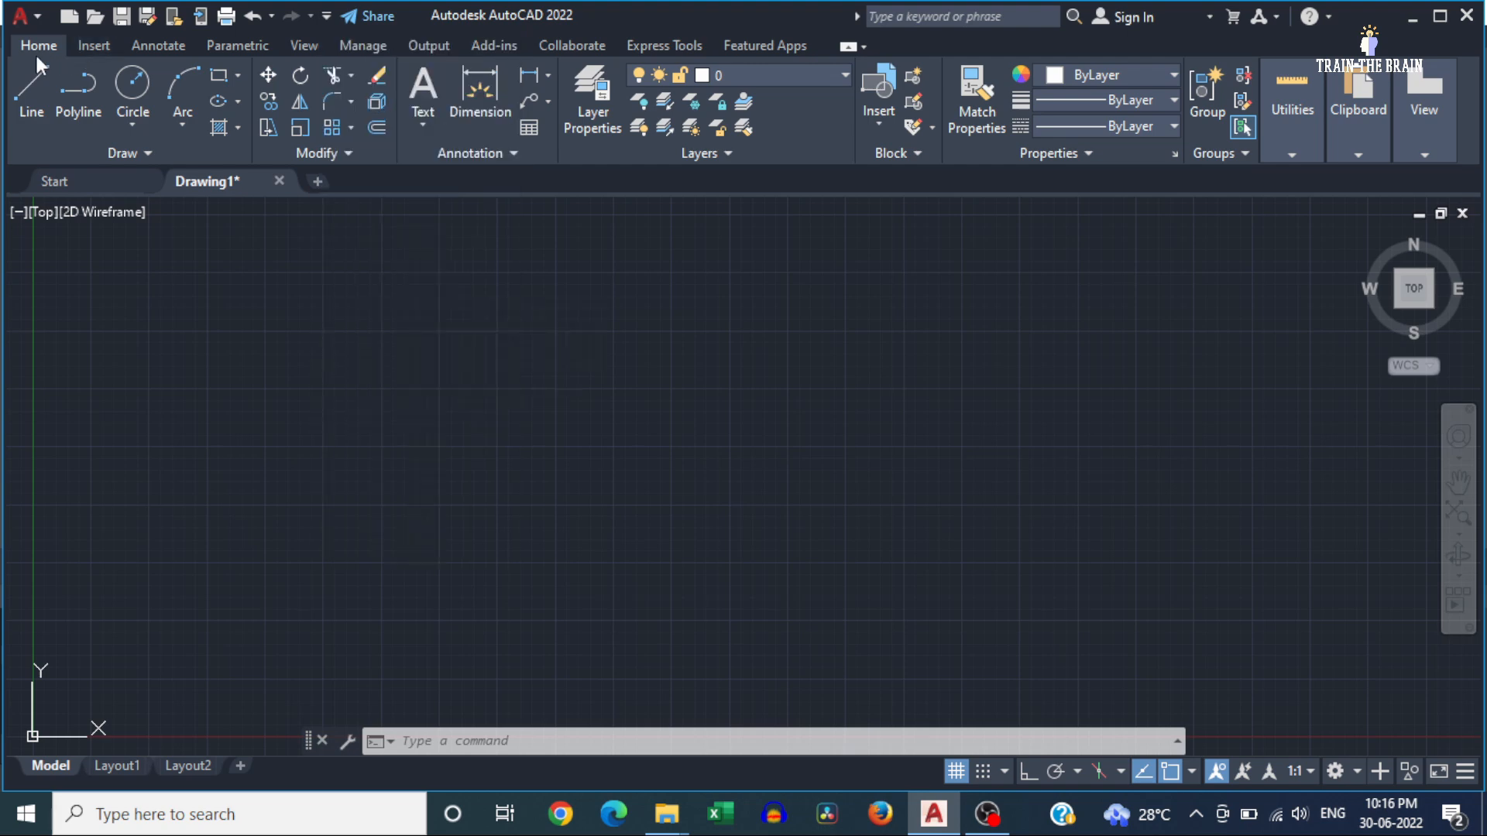
Look over the Insert and Annotate tool sets and return to the Home tools
{"action": "left_click", "coordinate": [91, 45]}
{"action": "left_click", "coordinate": [156, 45]}
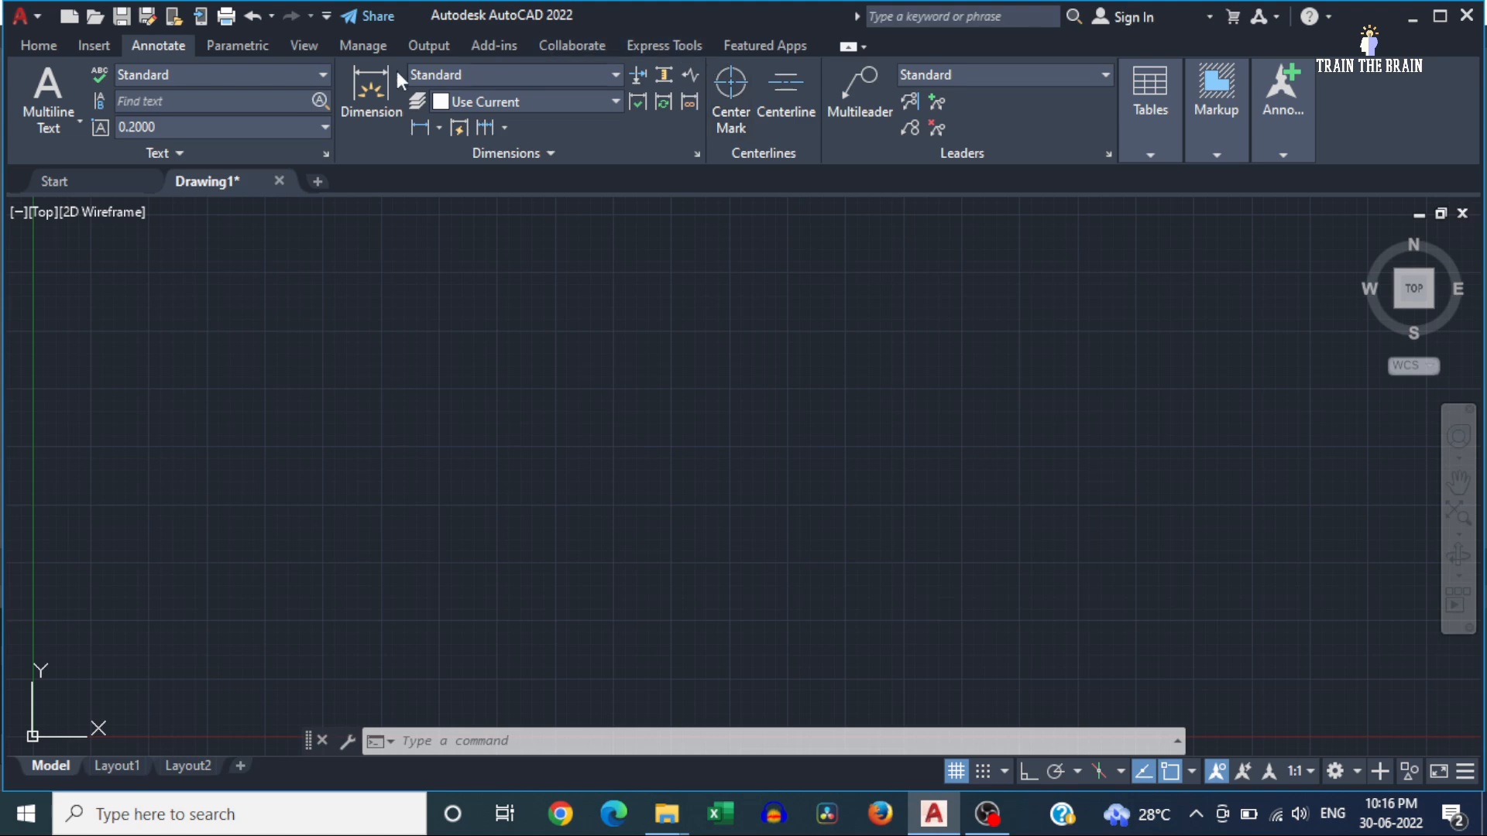
{"action": "left_click", "coordinate": [40, 40]}
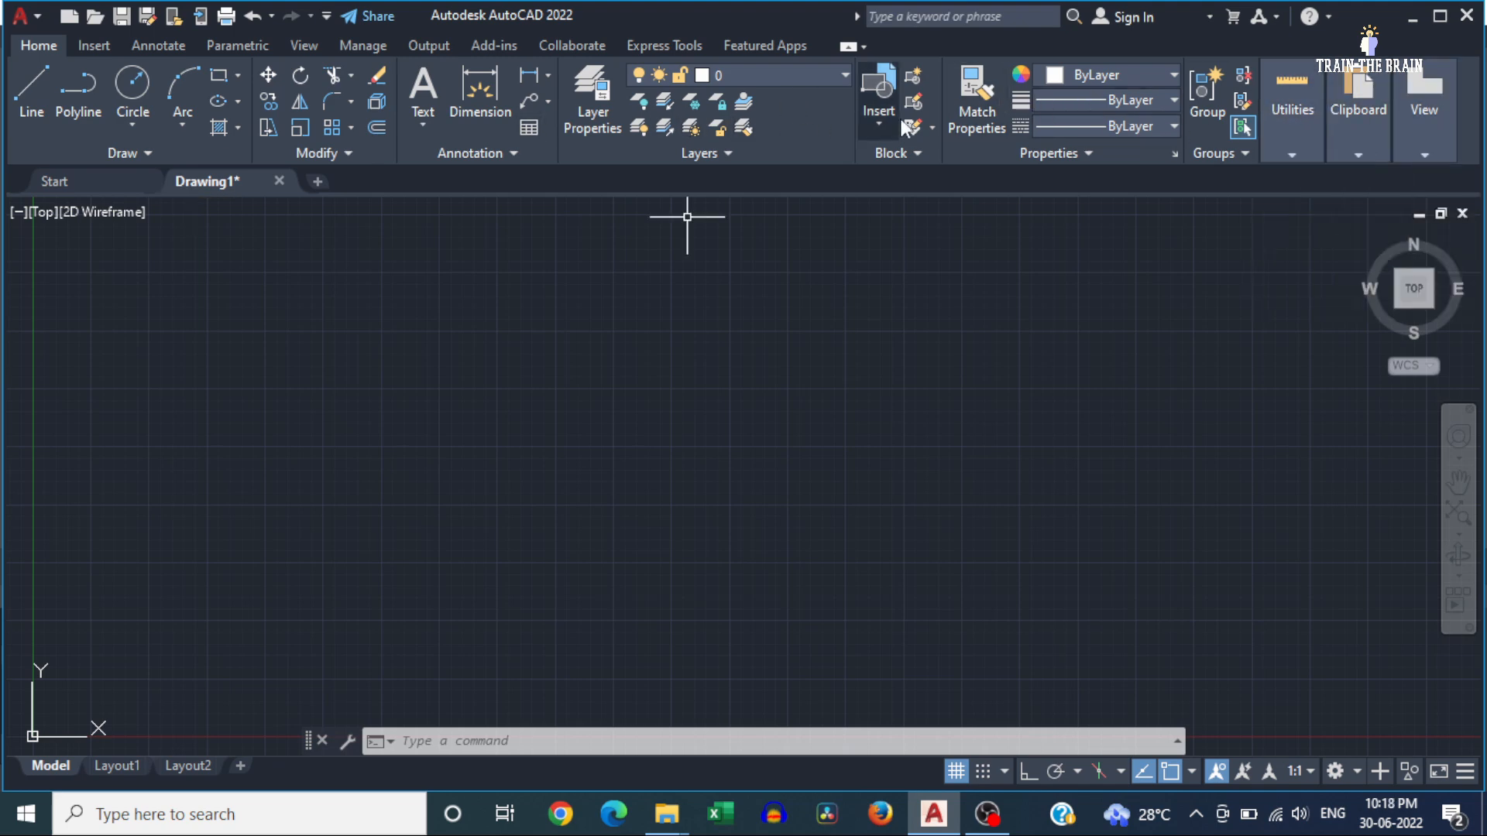
Examine which ribbon panels and tabs can be shown or hidden
{"action": "right_click", "coordinate": [1470, 120]}
{"action": "mouse_move", "coordinate": [1388, 216]}
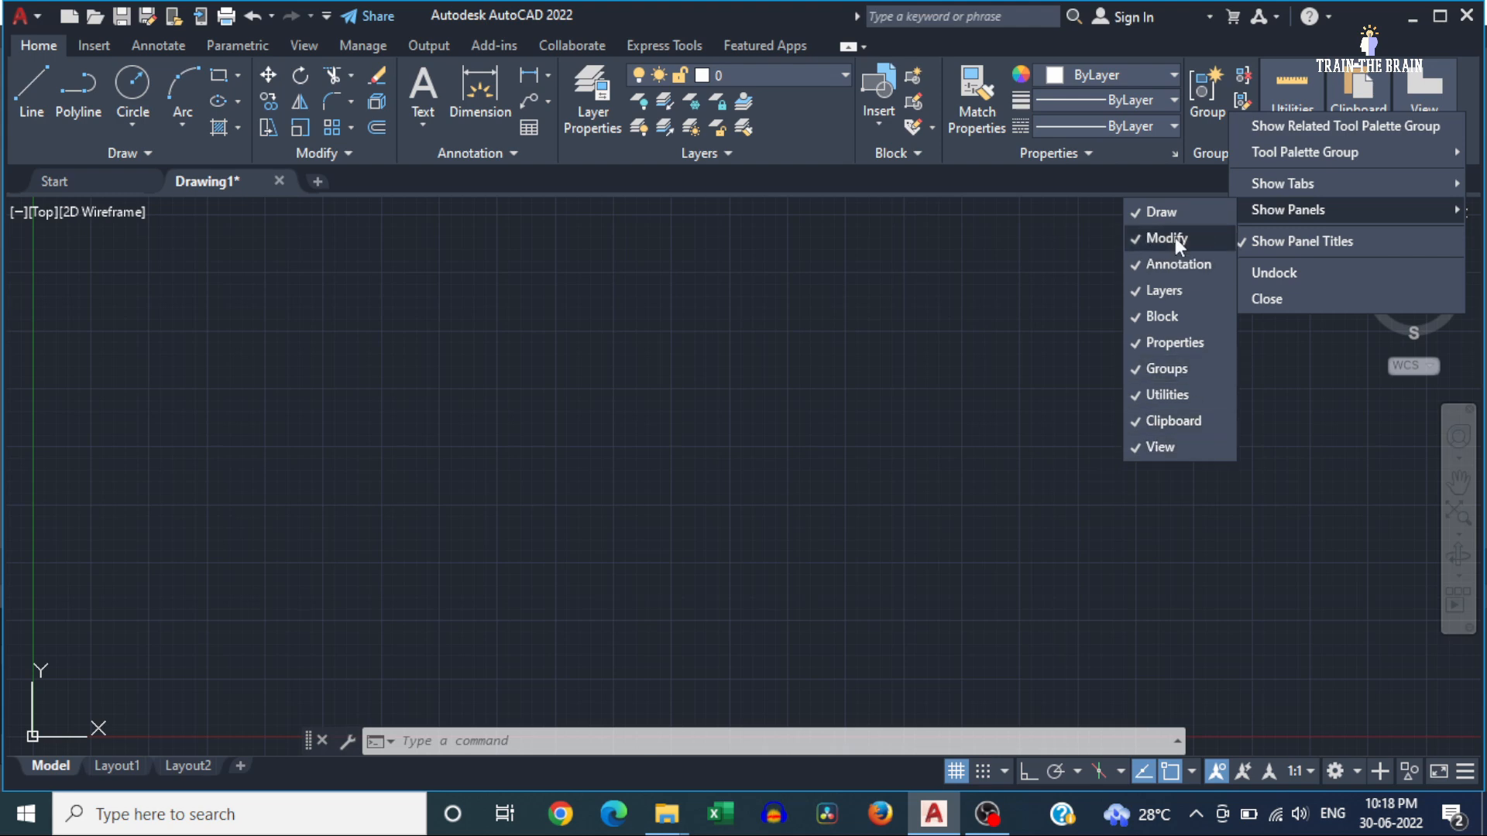
{"action": "mouse_move", "coordinate": [1385, 186]}
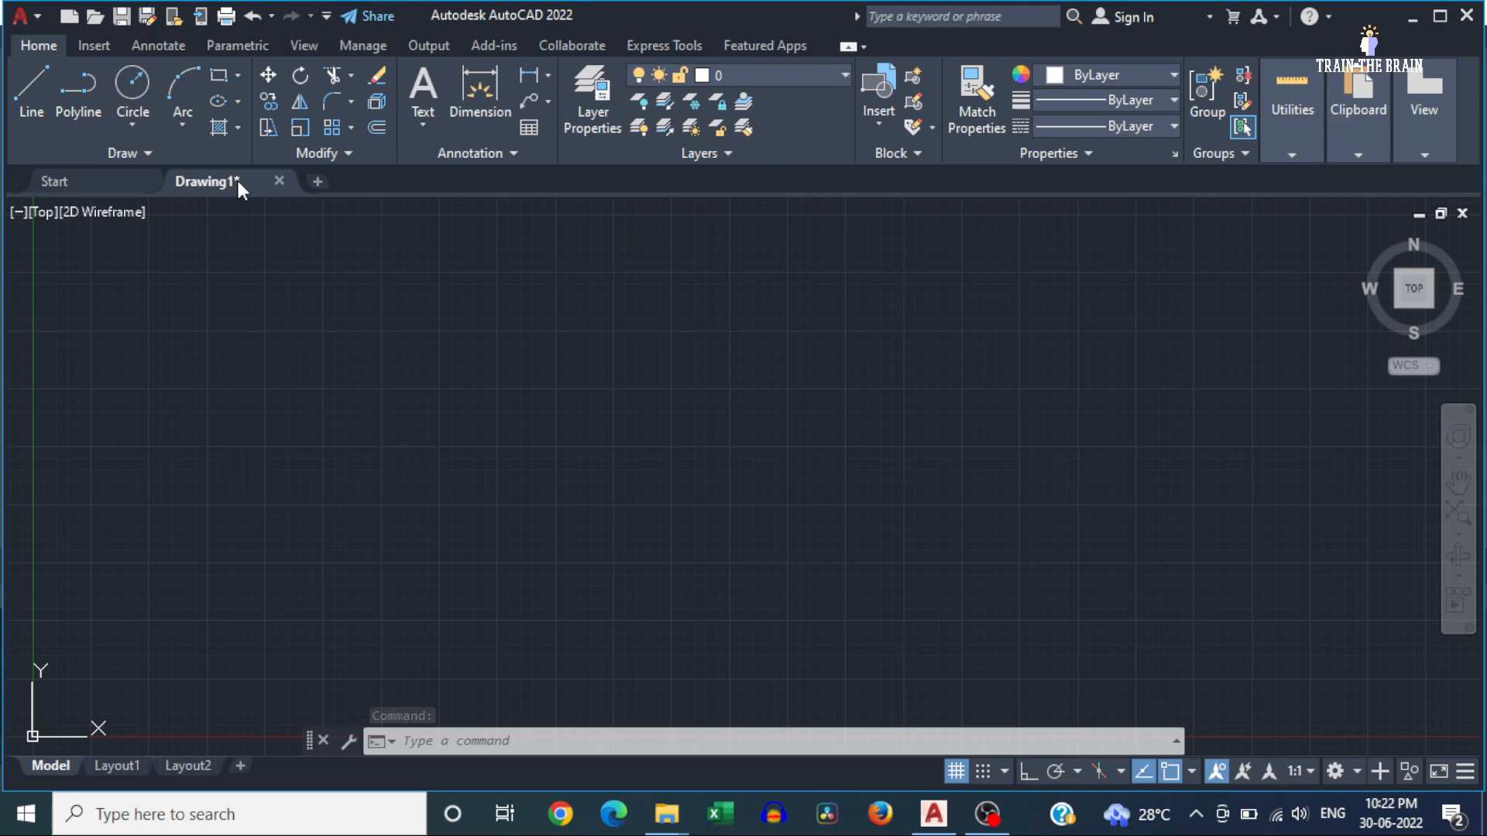
Create an additional blank drawing and activate its command line
{"action": "left_click", "coordinate": [317, 181]}
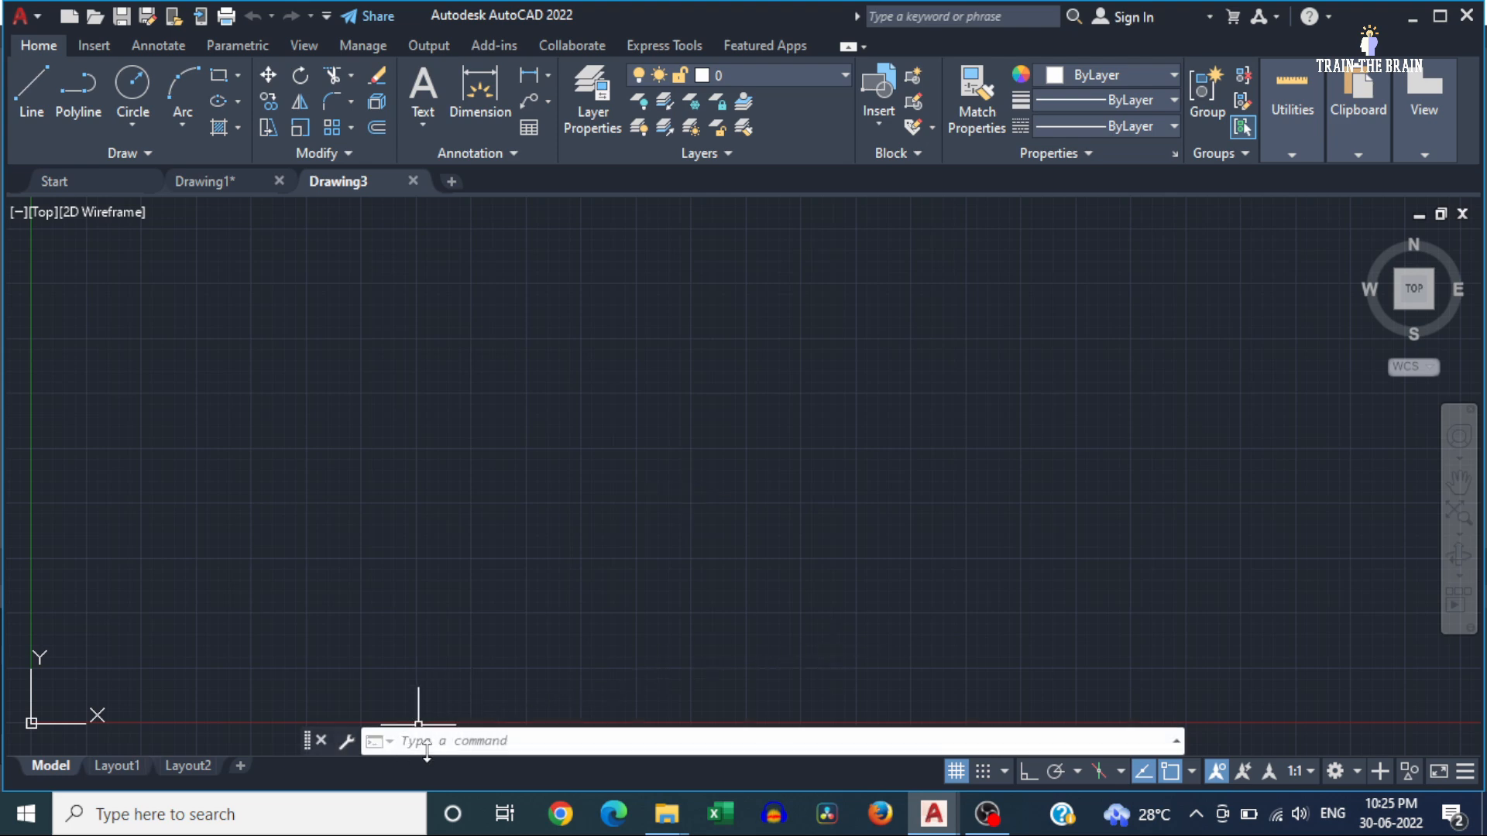
{"action": "left_click", "coordinate": [476, 743]}
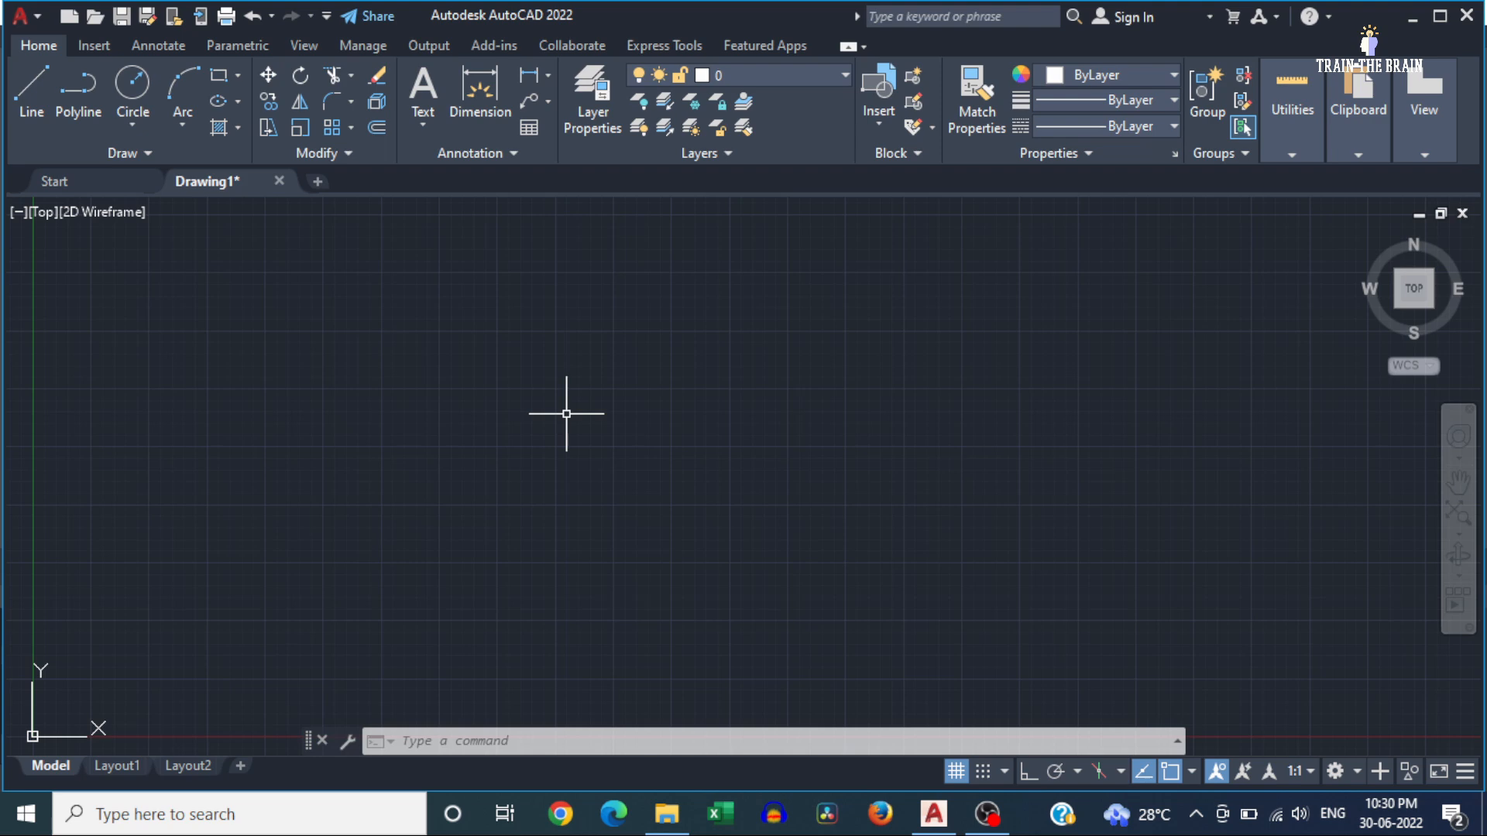
Configure the drawing units to decimal length with precision 0 and millimeters as the insertion scale
{"action": "type", "text": "UN"}
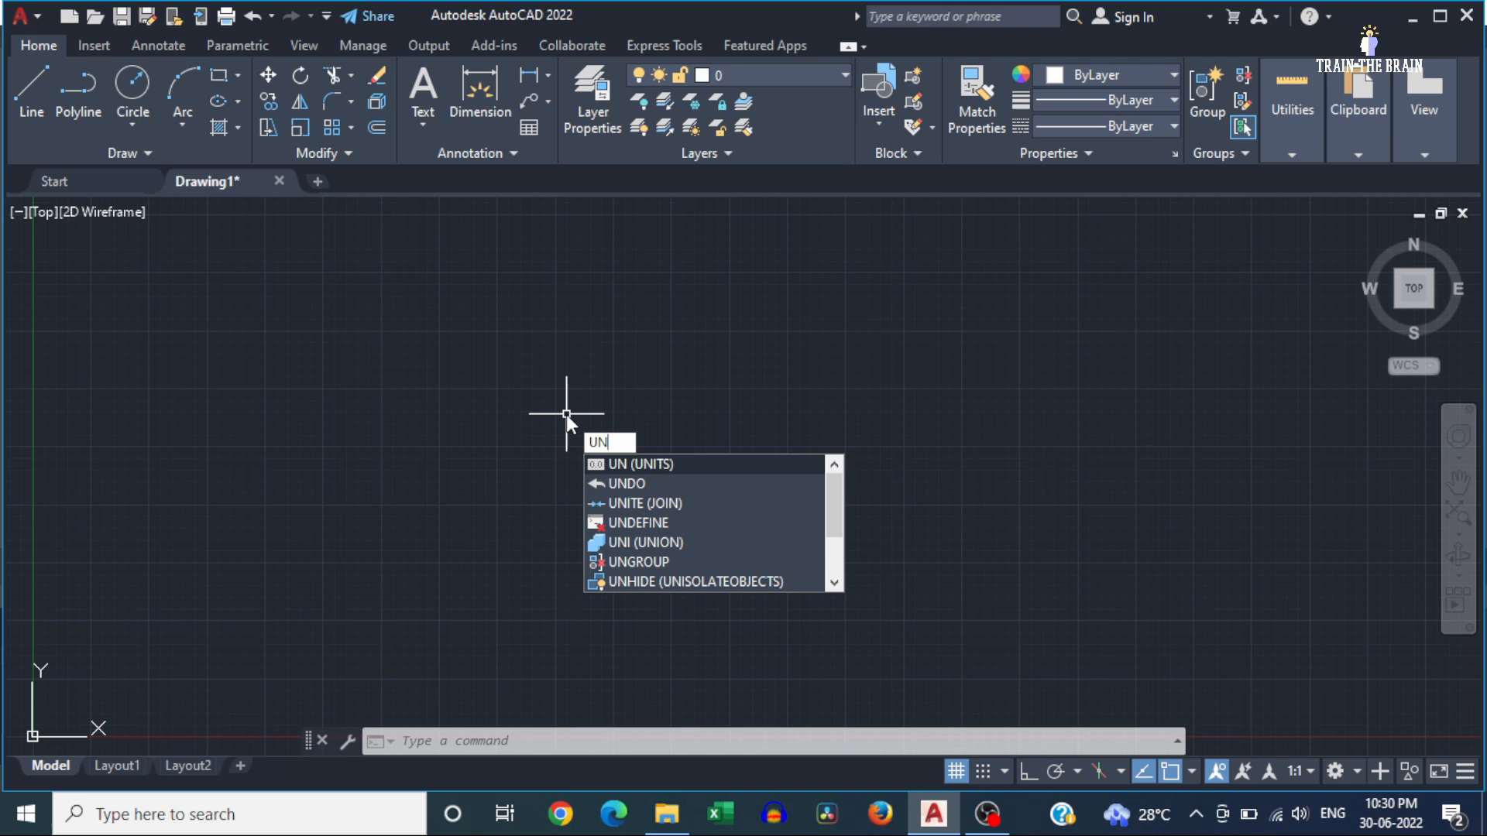
{"action": "key", "text": "Return"}
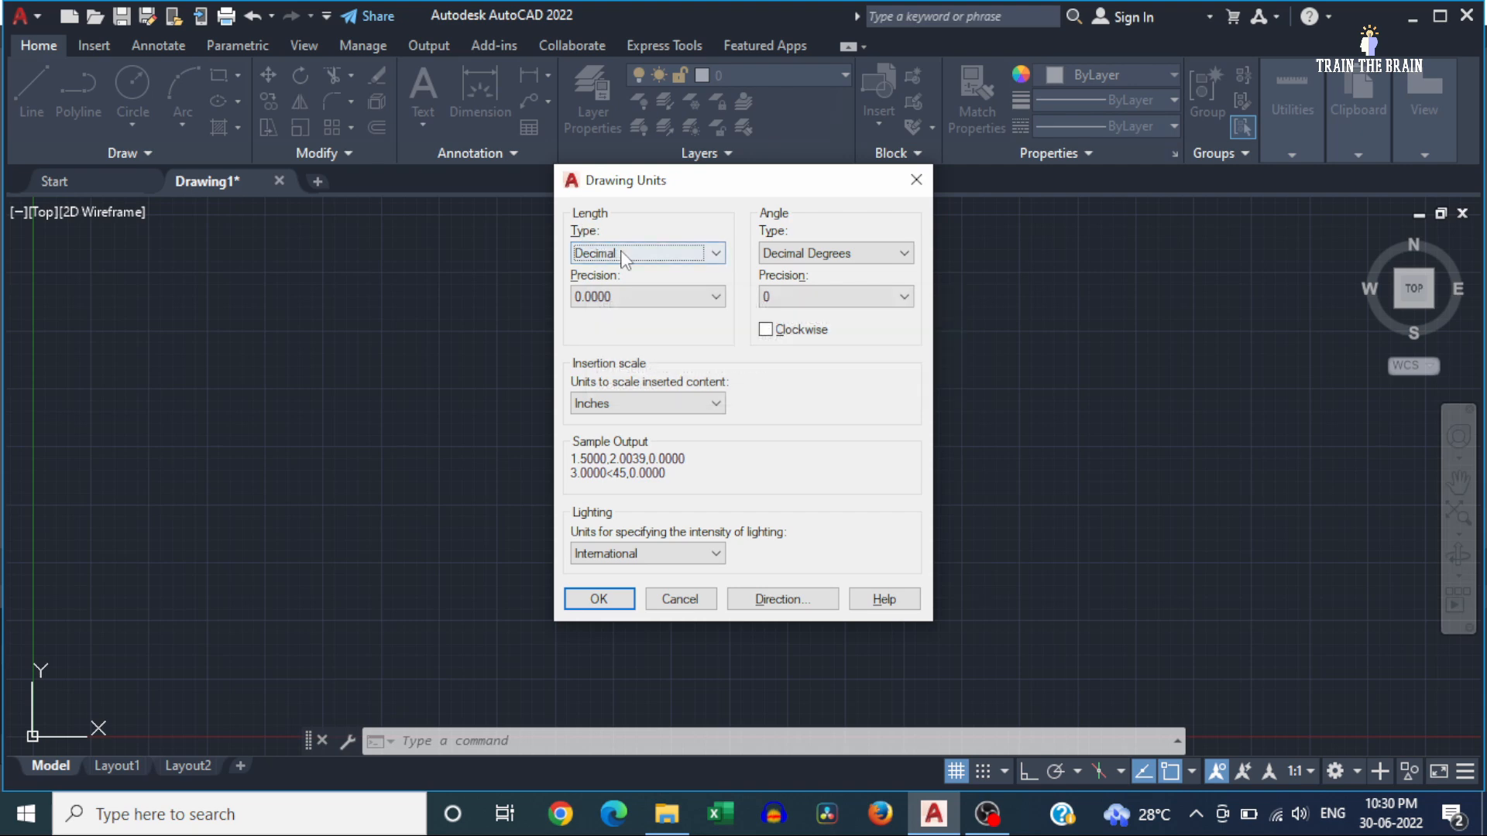
{"action": "left_click", "coordinate": [714, 254]}
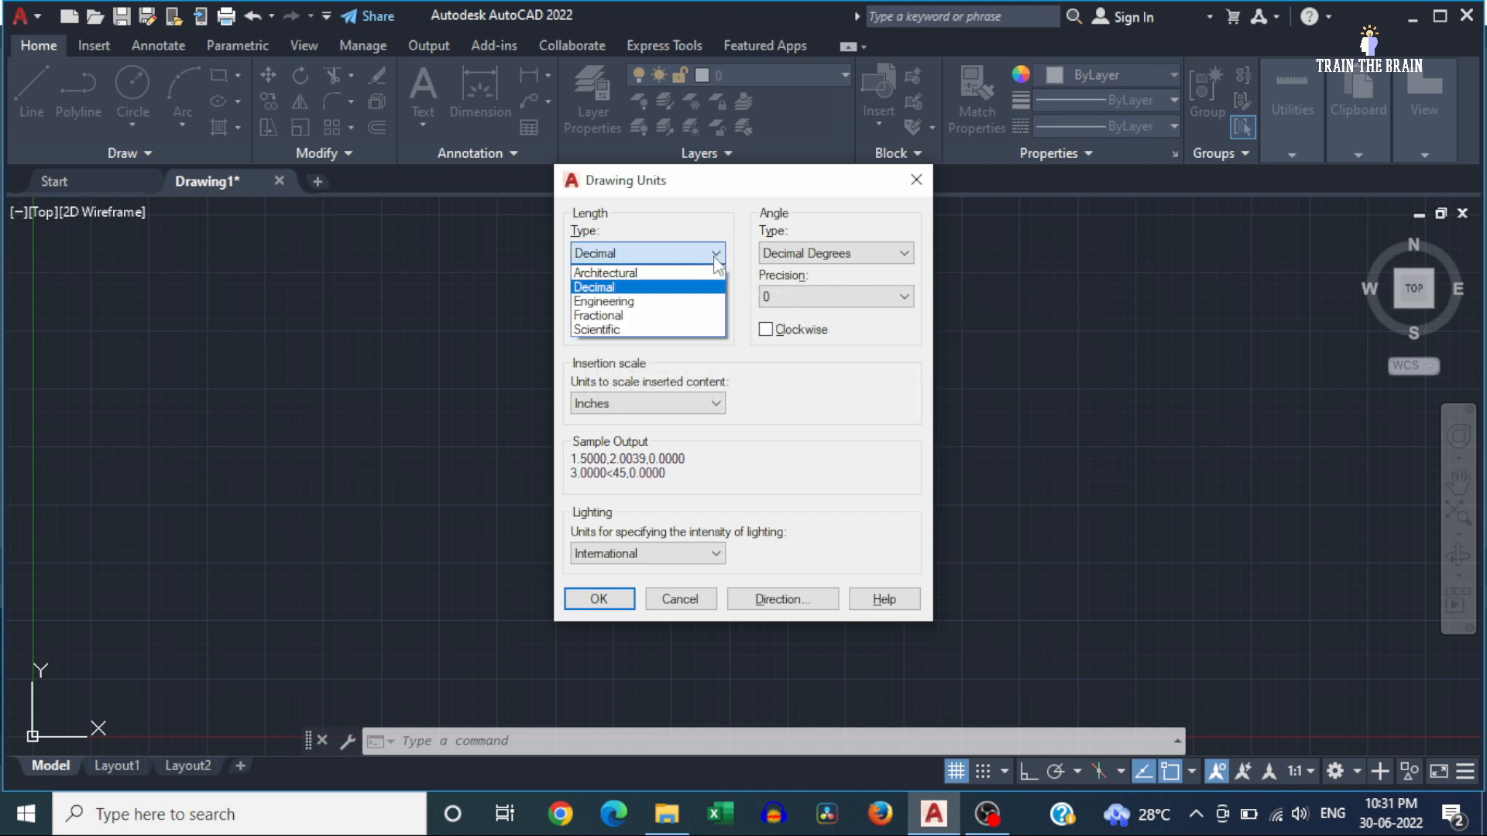
{"action": "left_click", "coordinate": [649, 288]}
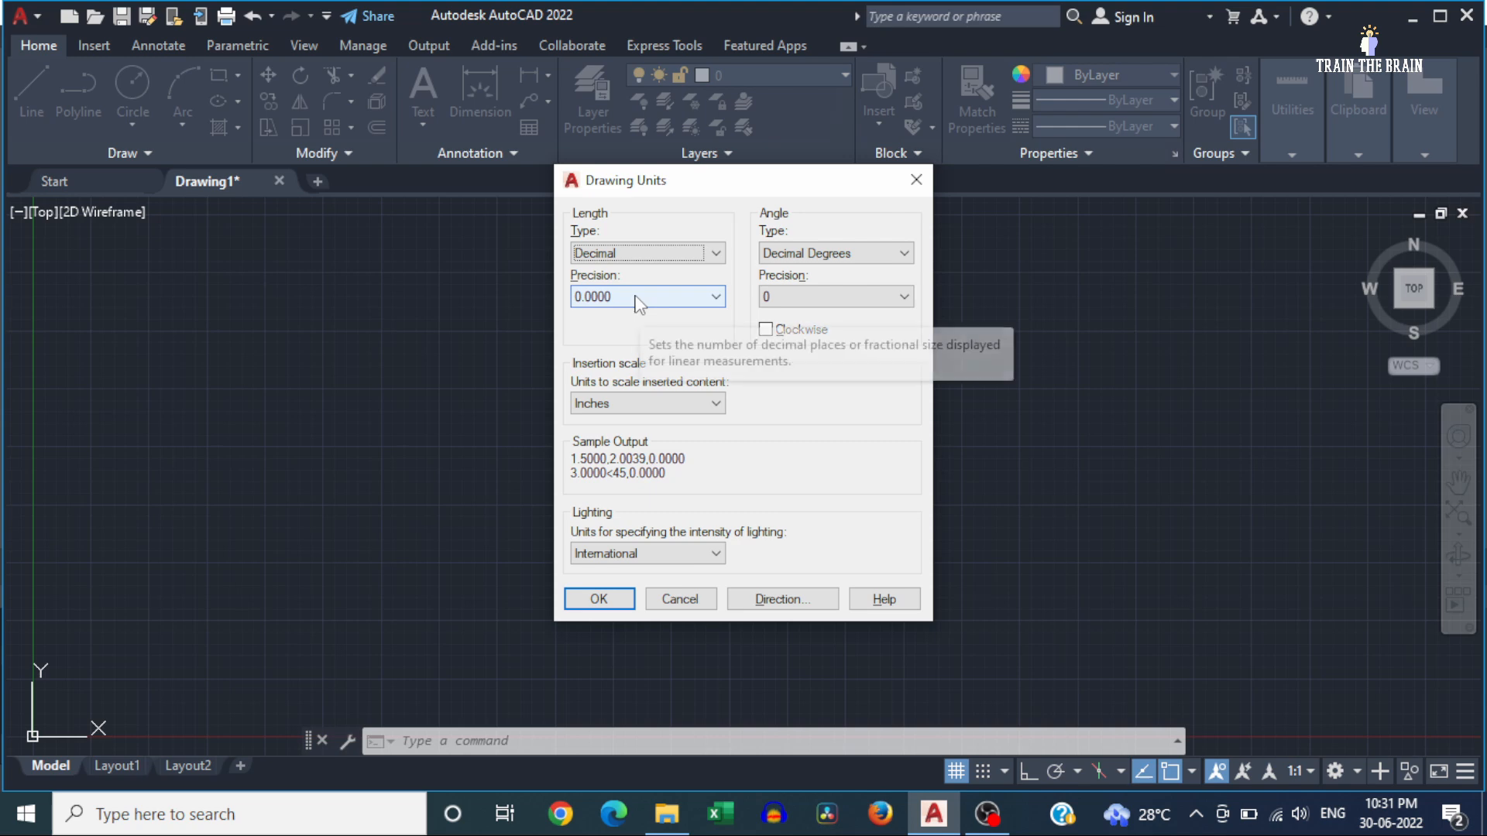
{"action": "left_click", "coordinate": [636, 302]}
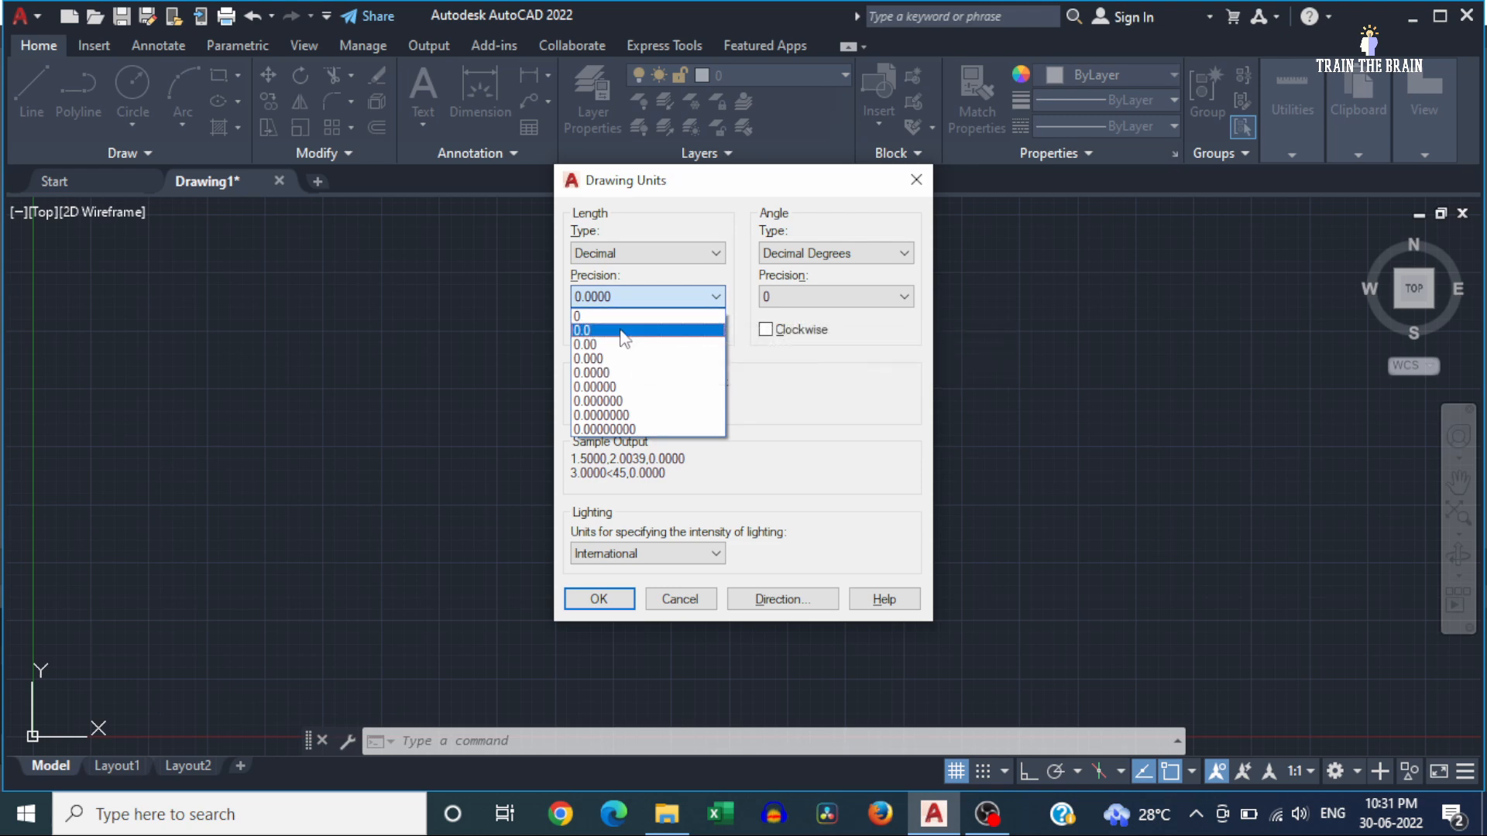
{"action": "left_click", "coordinate": [625, 330]}
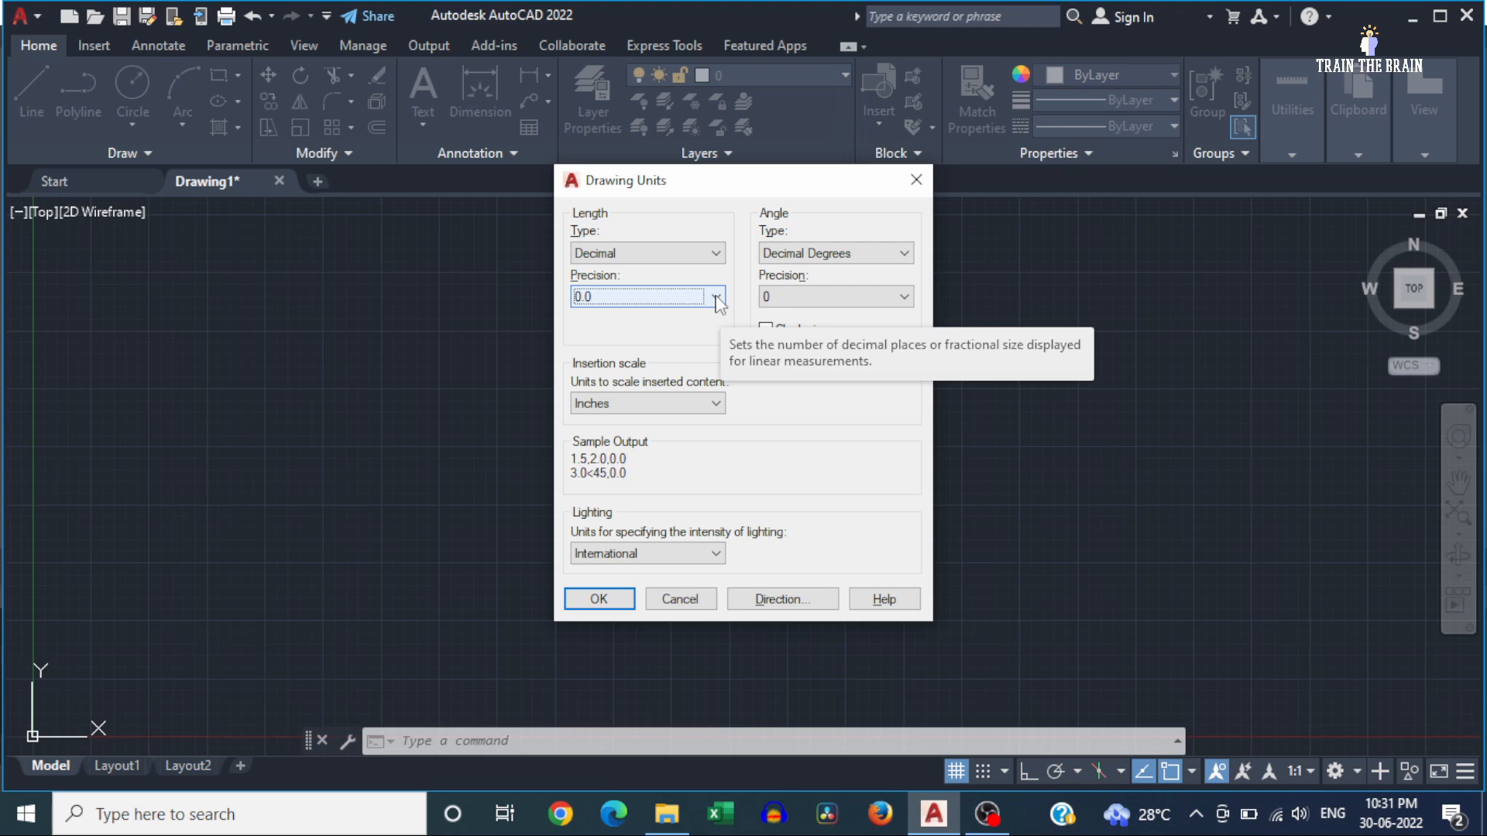
{"action": "left_click", "coordinate": [714, 404]}
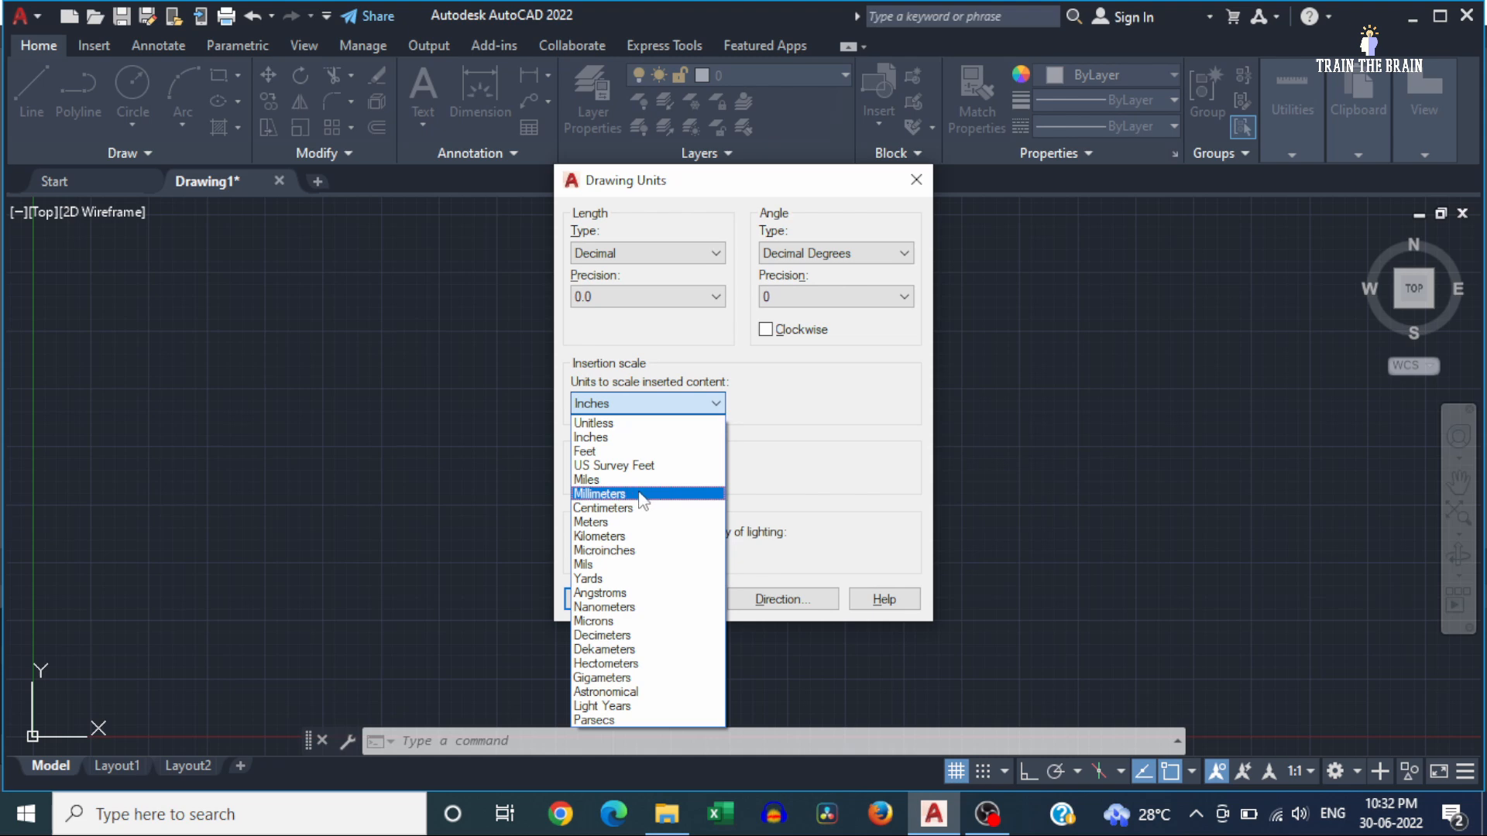
{"action": "left_click", "coordinate": [638, 493]}
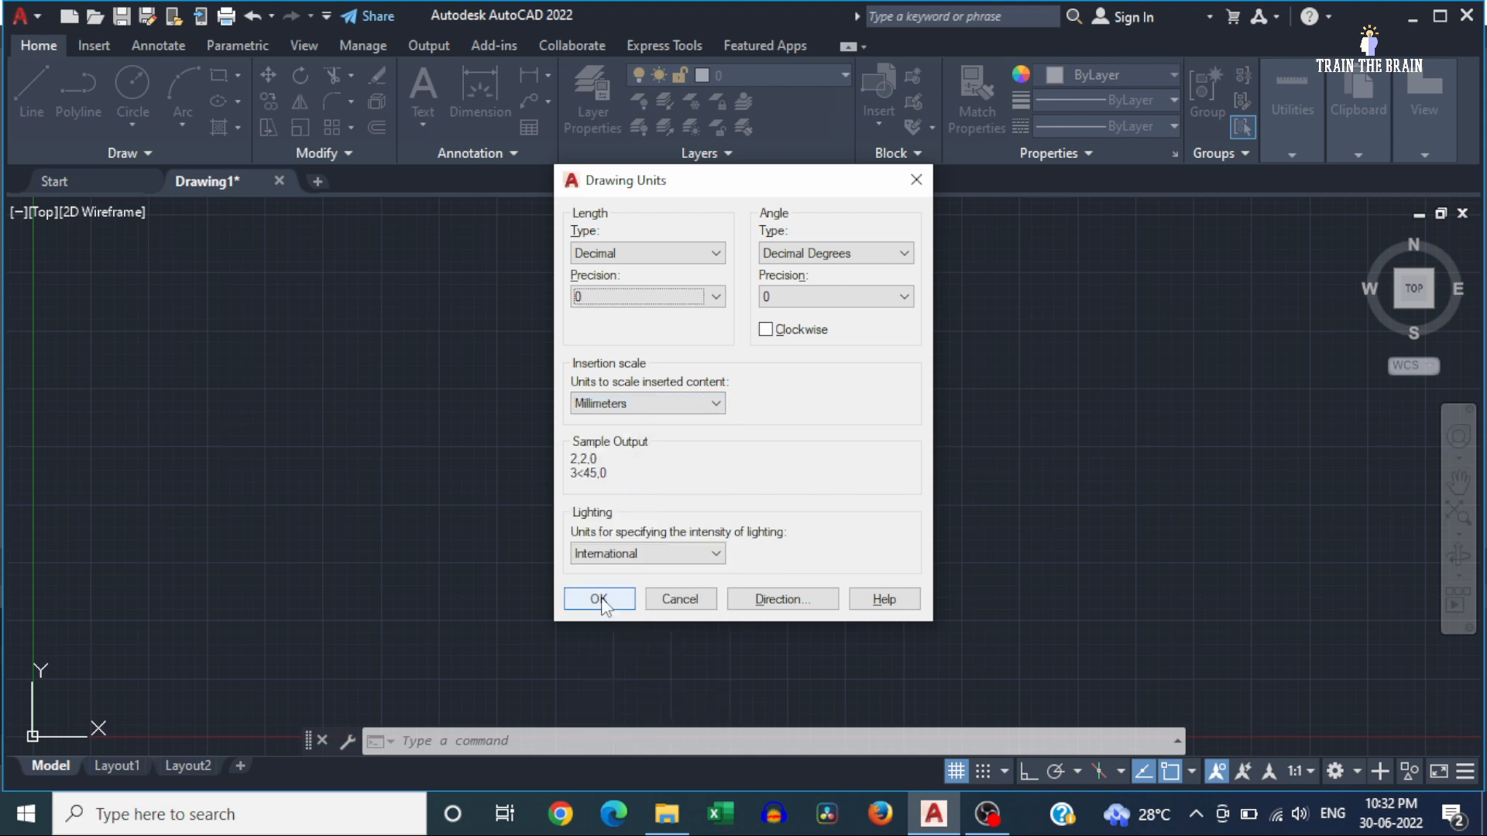
{"action": "left_click", "coordinate": [601, 600]}
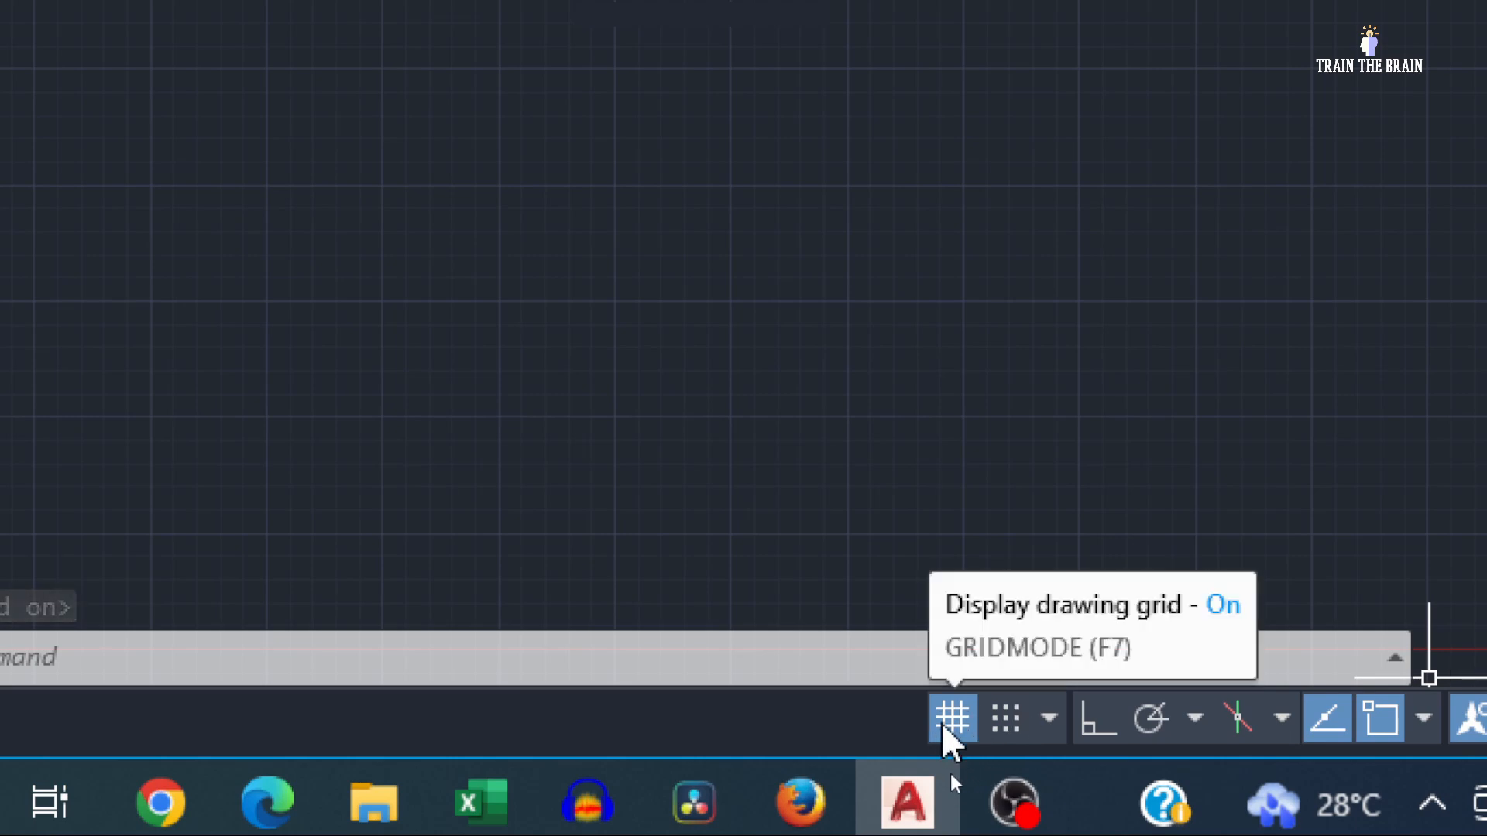
Switch the drawing grid off and on again, and turn on ortho mode
{"action": "left_click", "coordinate": [940, 724]}
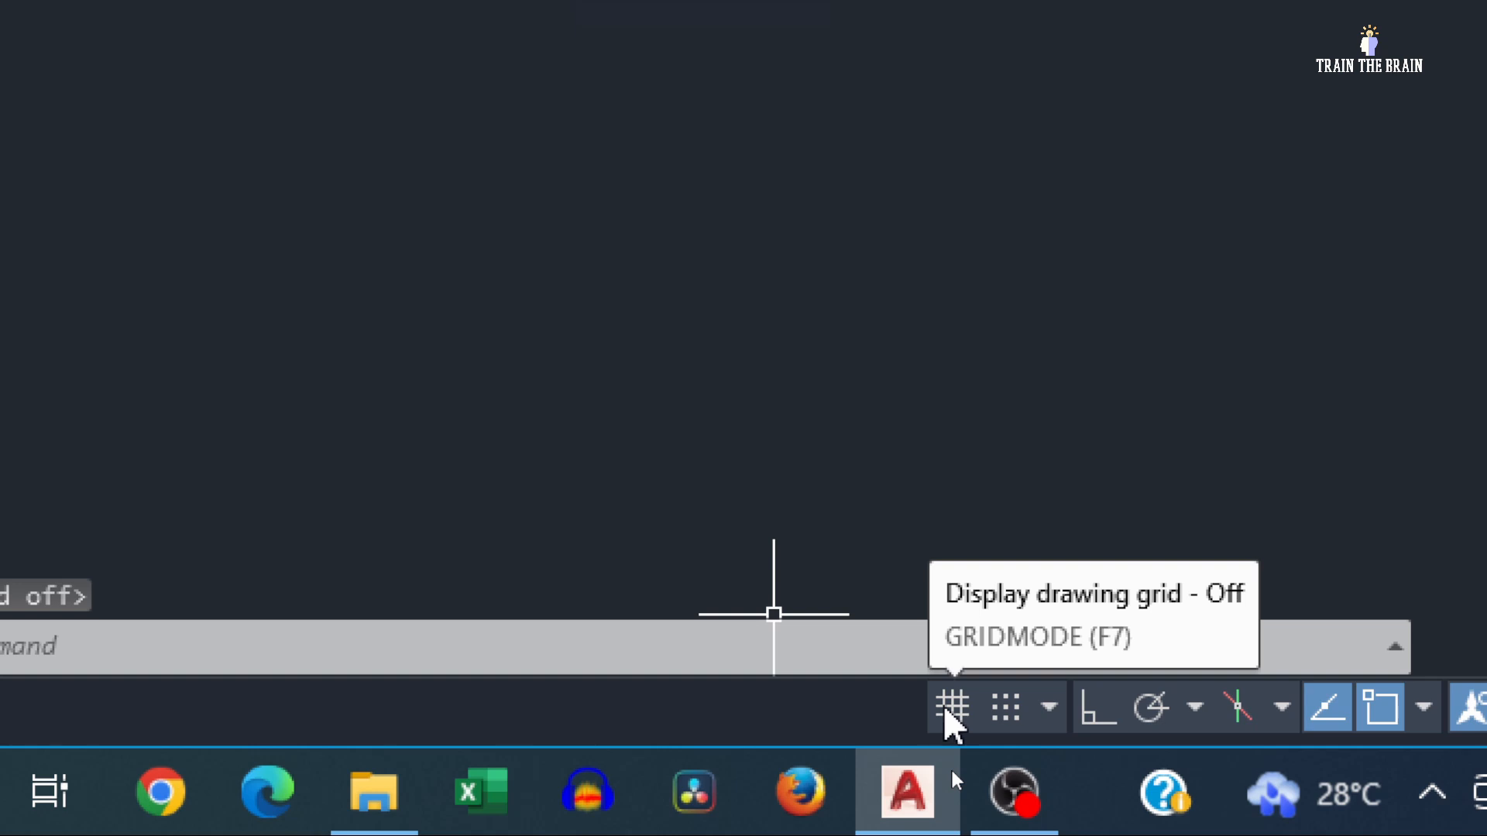
{"action": "left_click", "coordinate": [952, 706]}
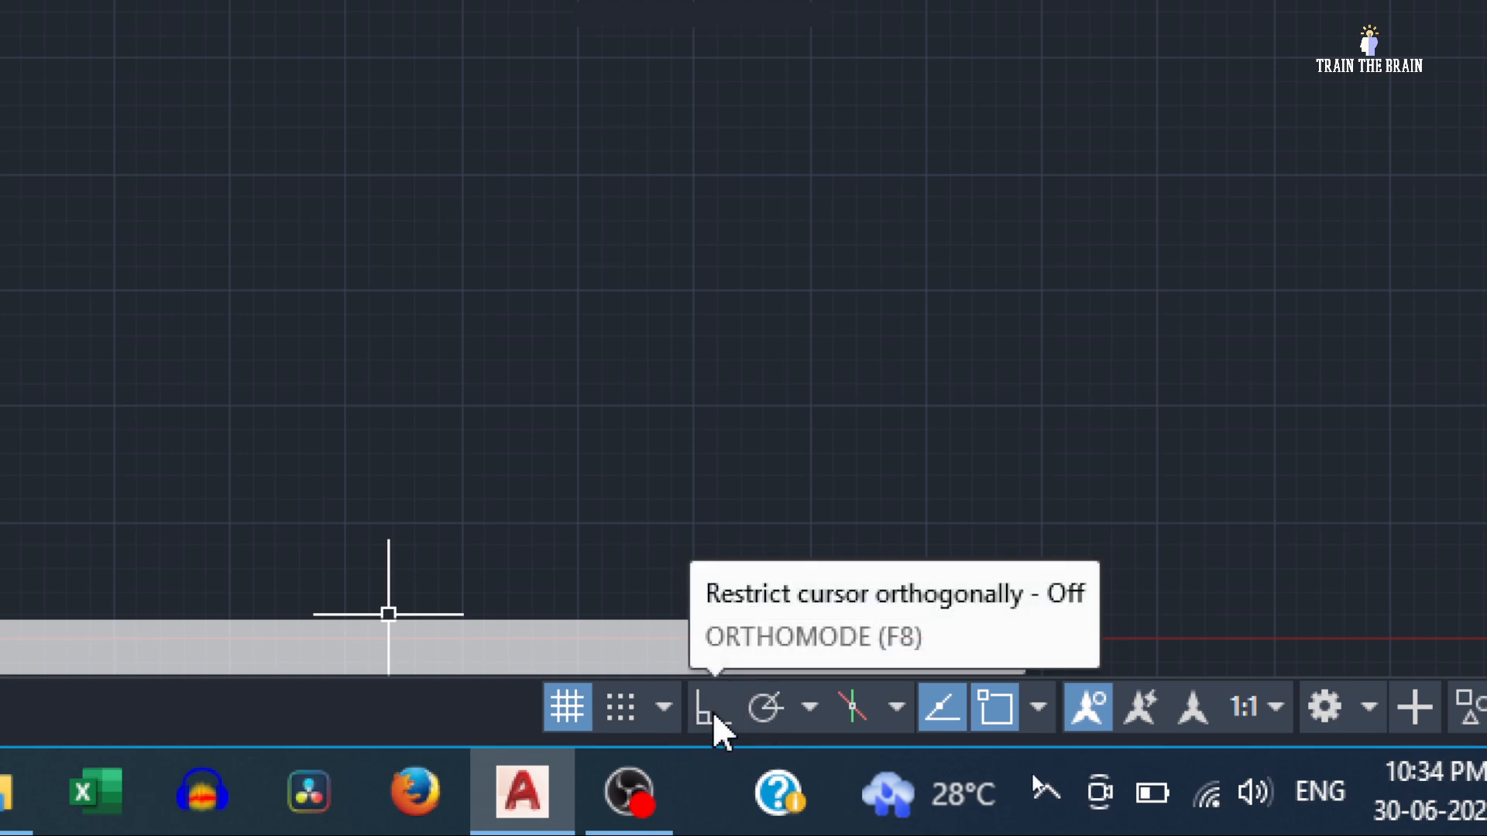
{"action": "left_click", "coordinate": [717, 711]}
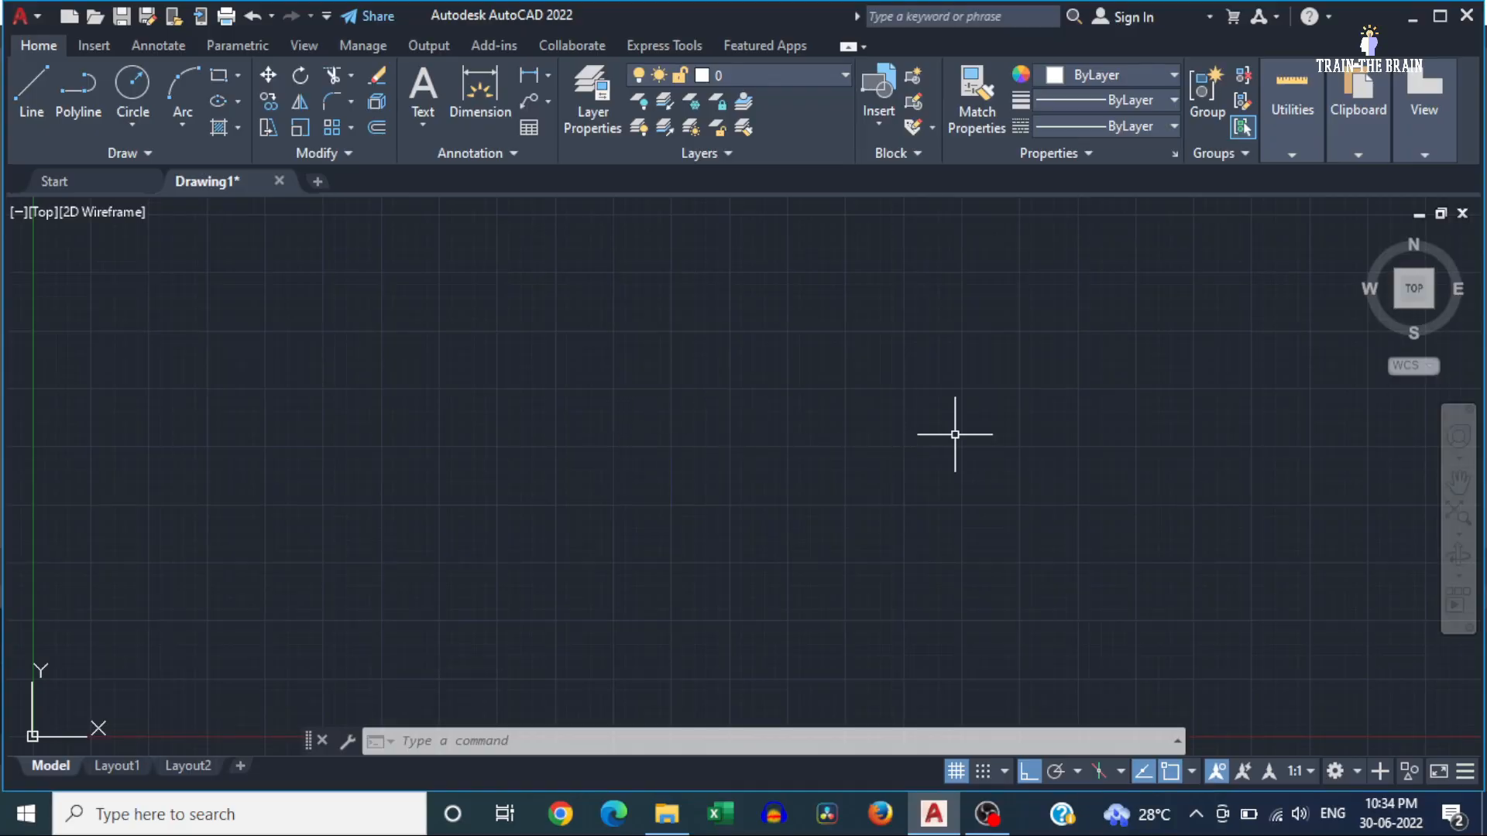
Draw a nearly horizontal line near the middle of the drawing, starting it in ortho mode and switching ortho off before finishing
{"action": "type", "text": "l"}
{"action": "key", "text": "Return"}
{"action": "left_click", "coordinate": [711, 524]}
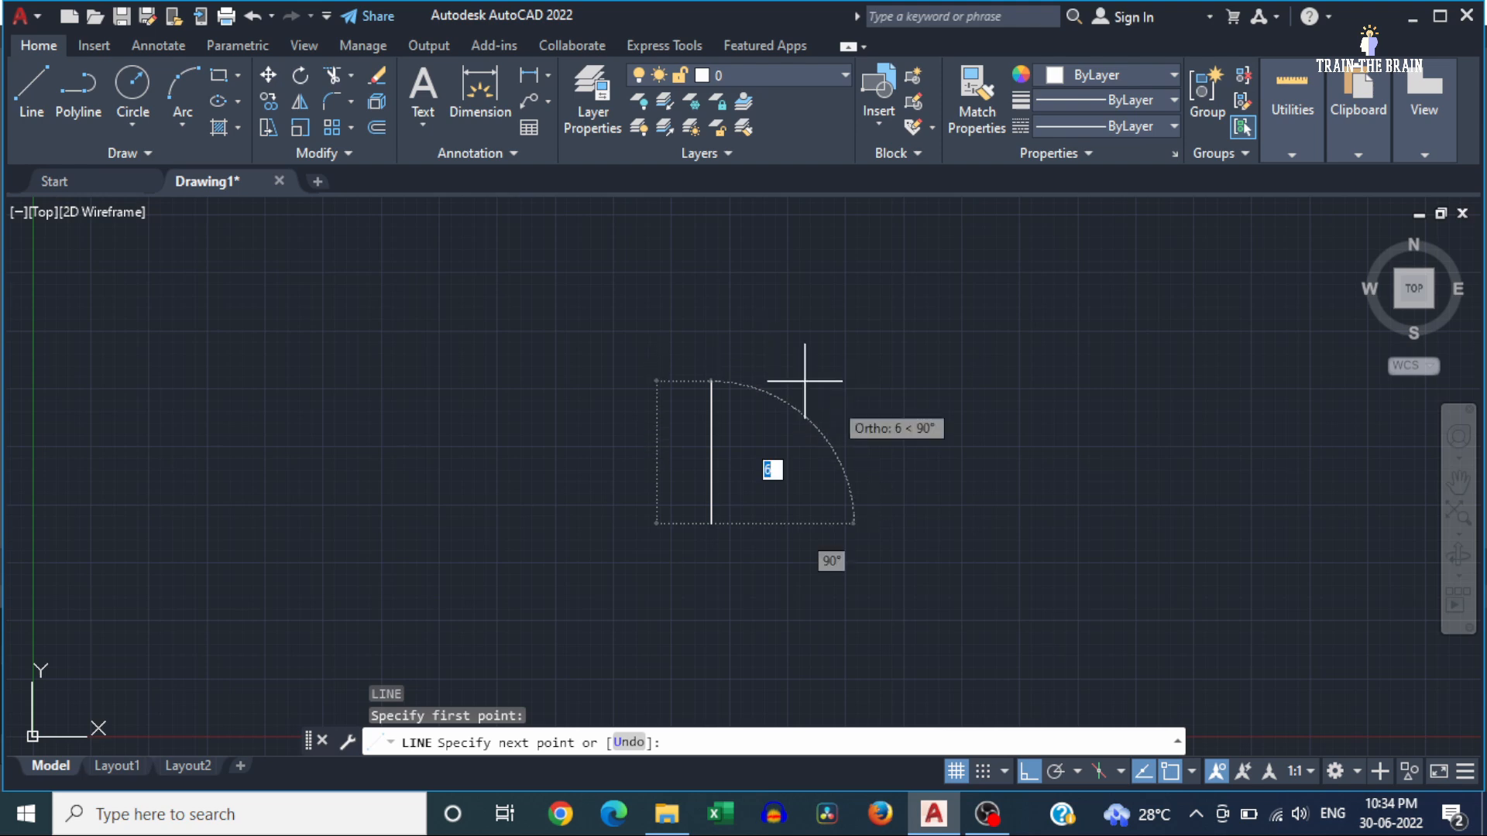
{"action": "left_click", "coordinate": [1033, 772]}
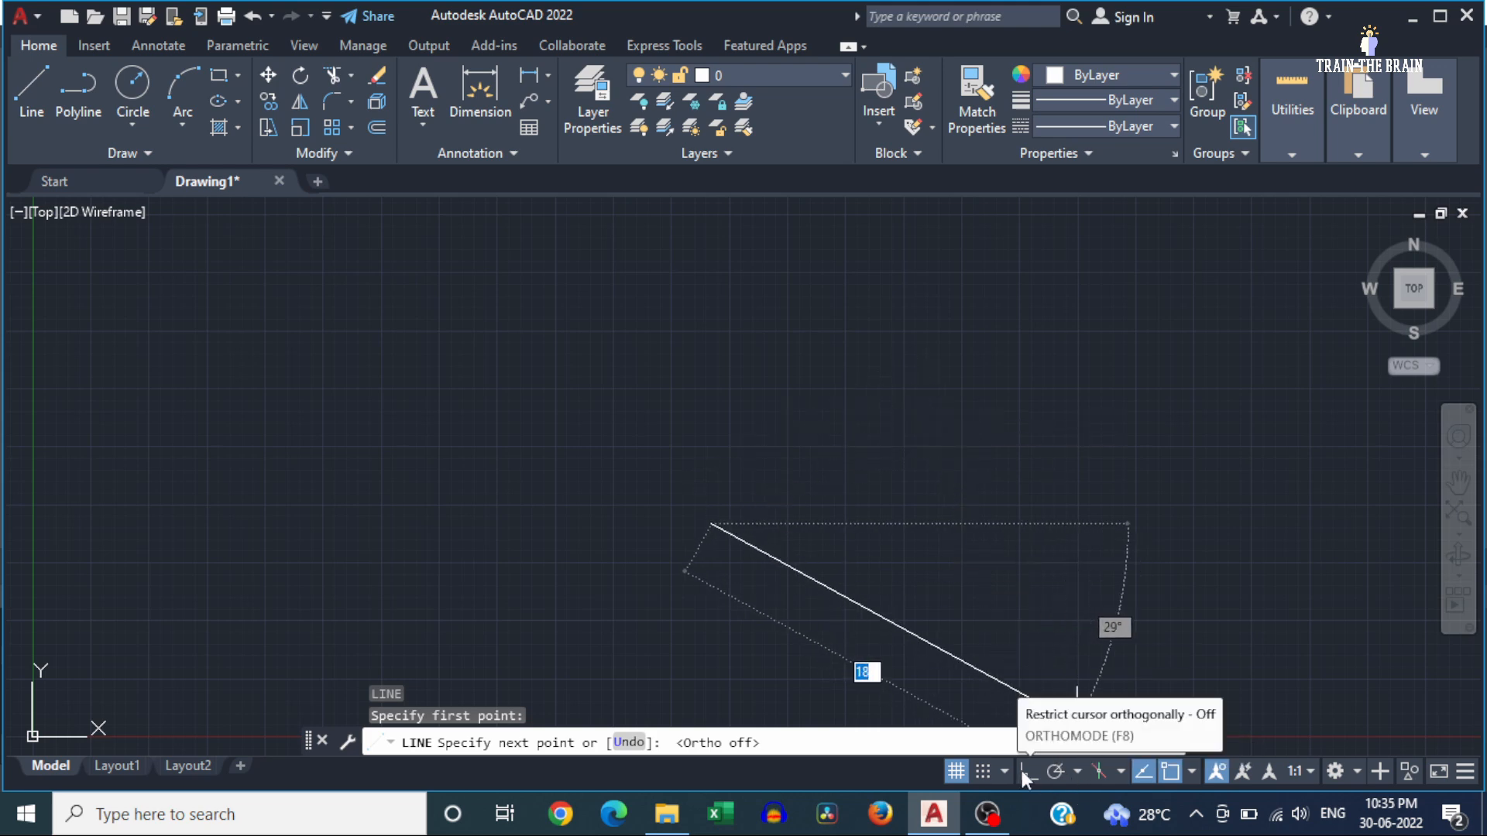
{"action": "key", "text": "Escape"}
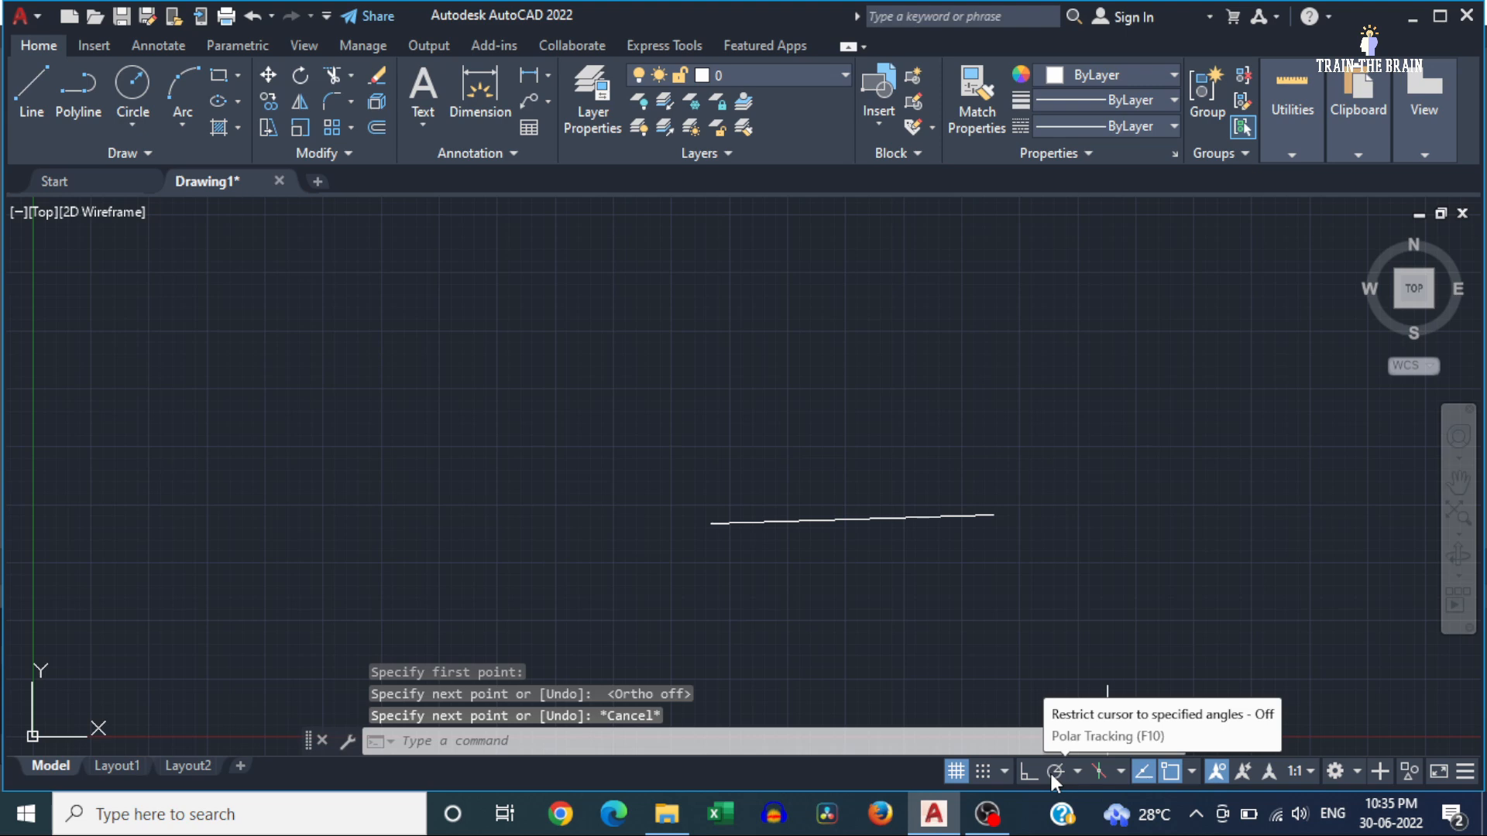
Turn on polar tracking in place of ortho mode and set its angles to 30, 60, 90, 120
{"action": "left_click", "coordinate": [1027, 772]}
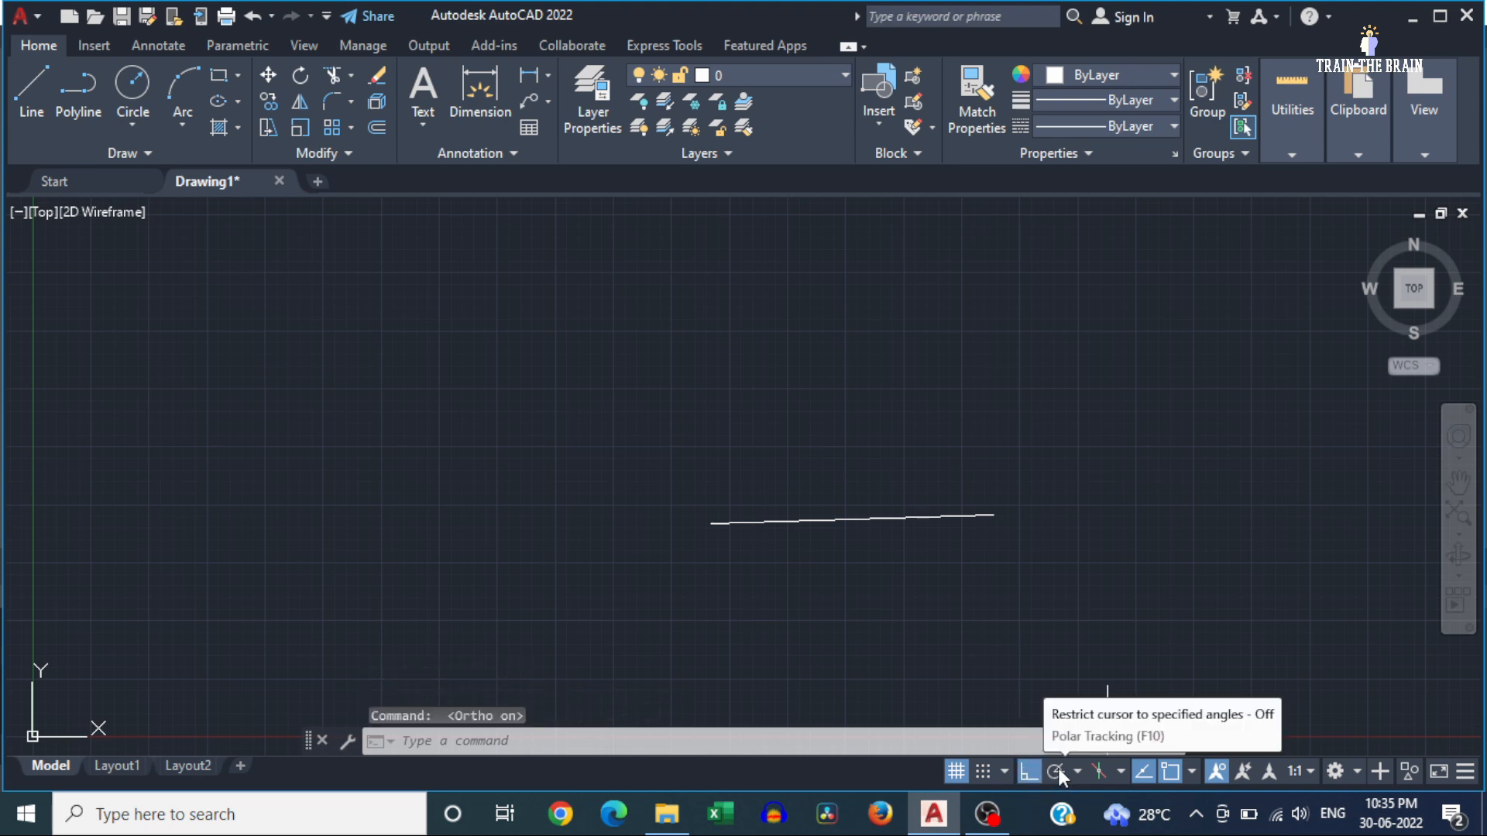
{"action": "left_click", "coordinate": [1056, 770]}
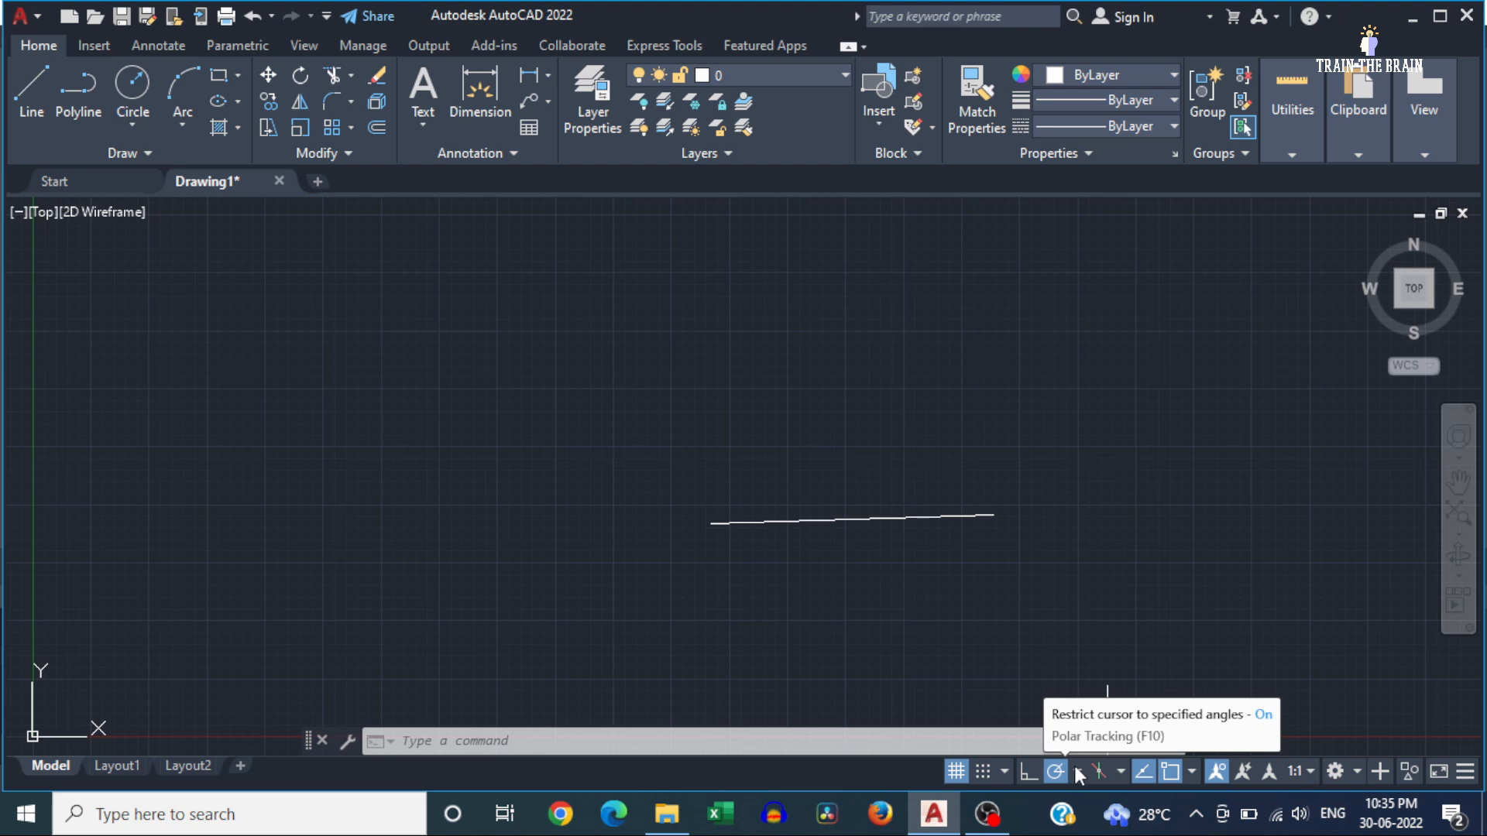
{"action": "left_click", "coordinate": [1076, 768]}
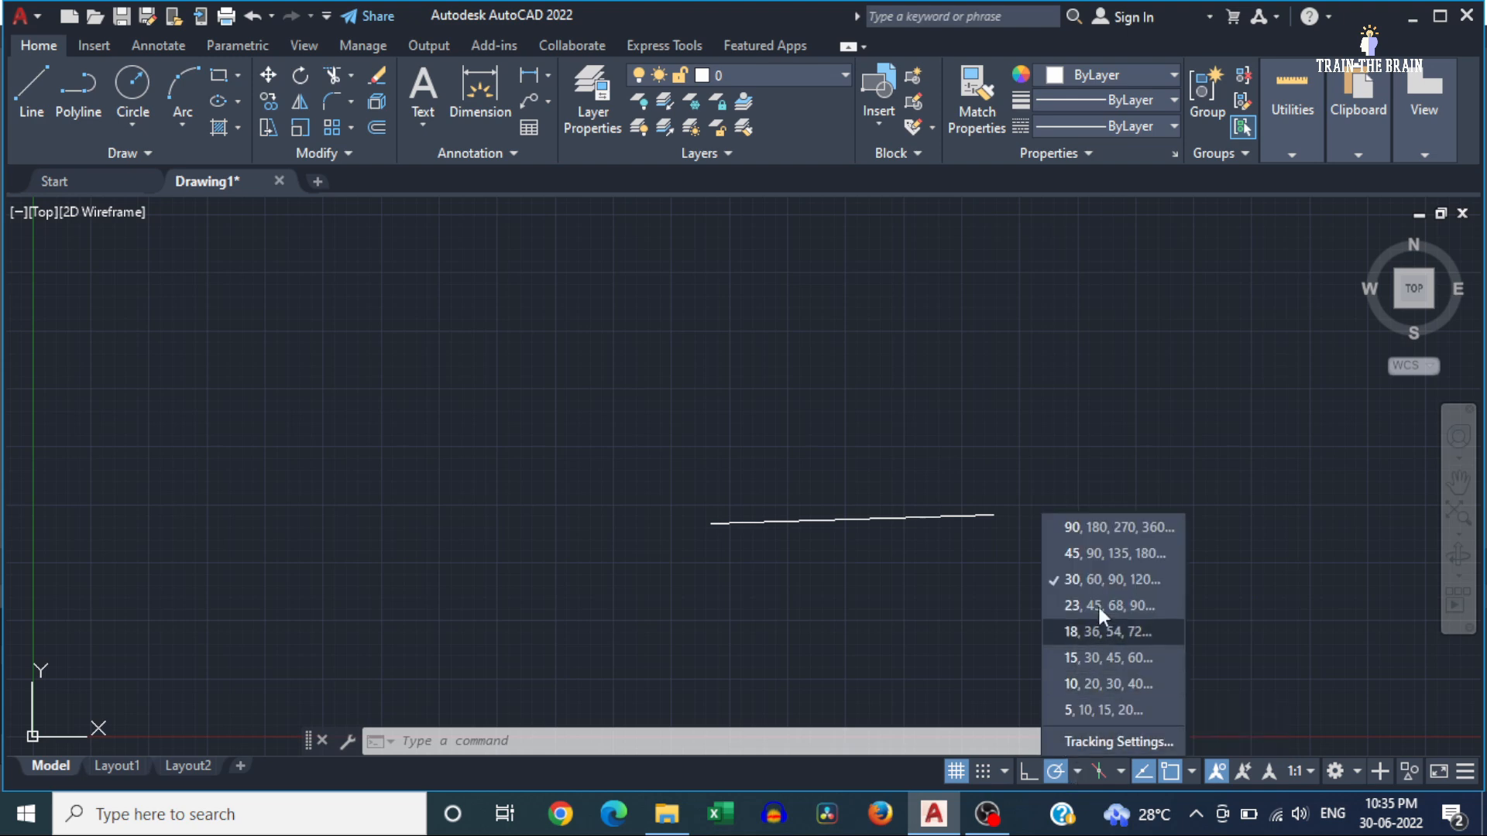
{"action": "left_click", "coordinate": [1118, 533]}
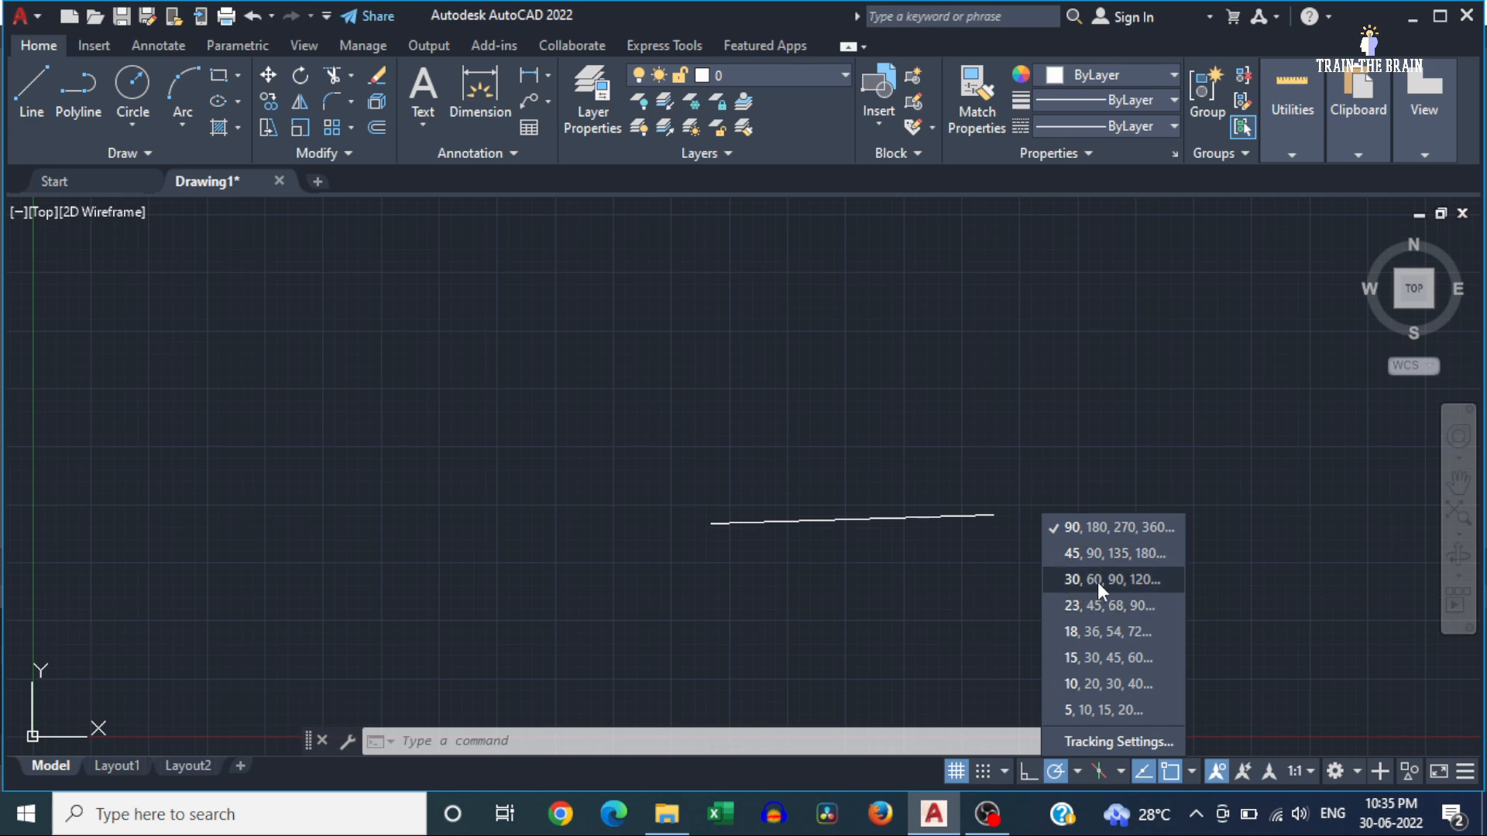
{"action": "left_click", "coordinate": [1097, 580]}
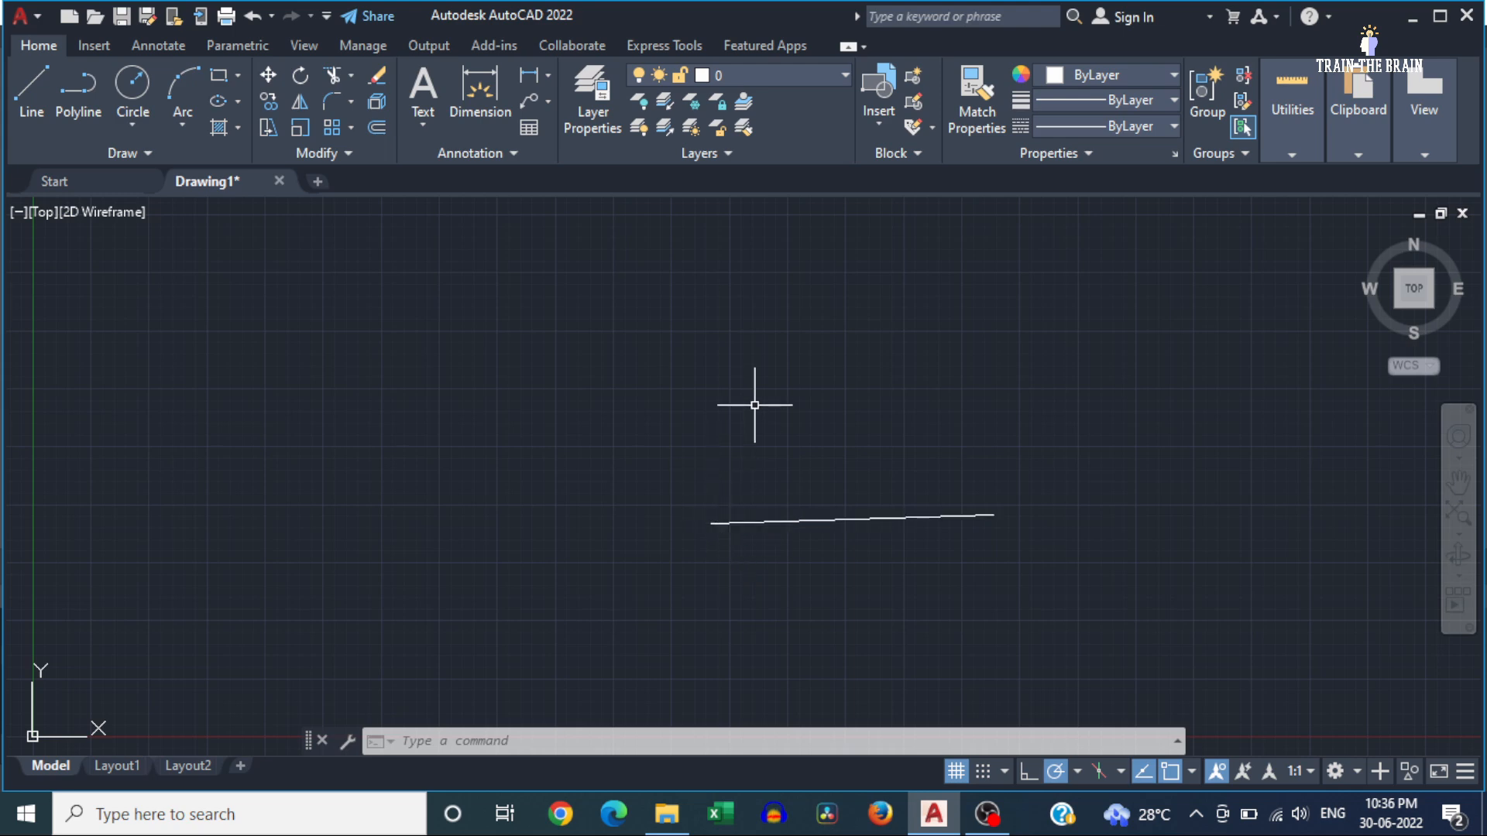
Draw a horizontal line above the existing line, running left from its start point along the 180° polar direction
{"action": "key", "text": "l"}
{"action": "key", "text": "Return"}
{"action": "left_click", "coordinate": [712, 439]}
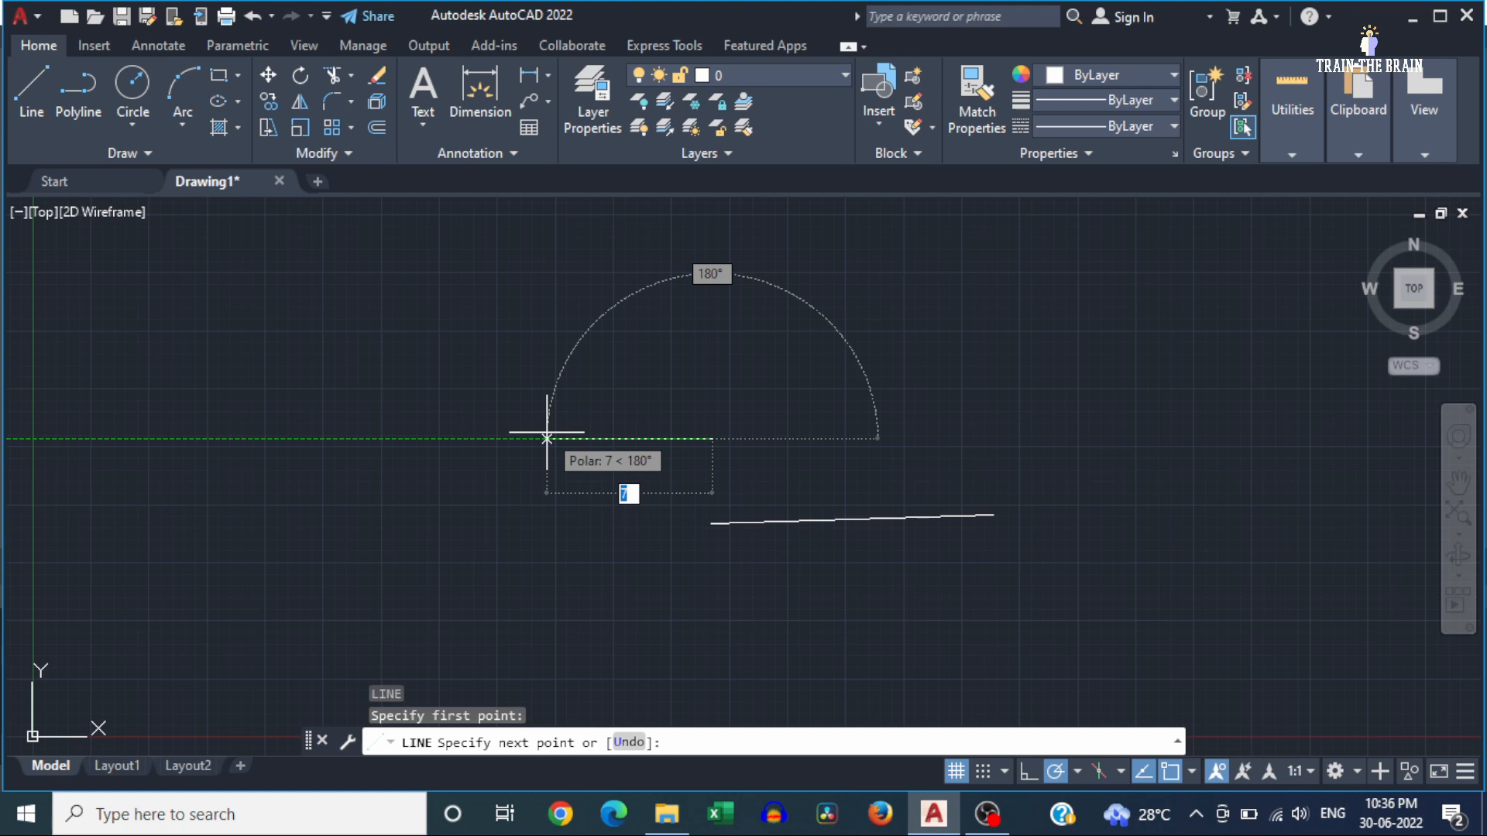
{"action": "key", "text": "Return"}
{"action": "key", "text": "Escape"}
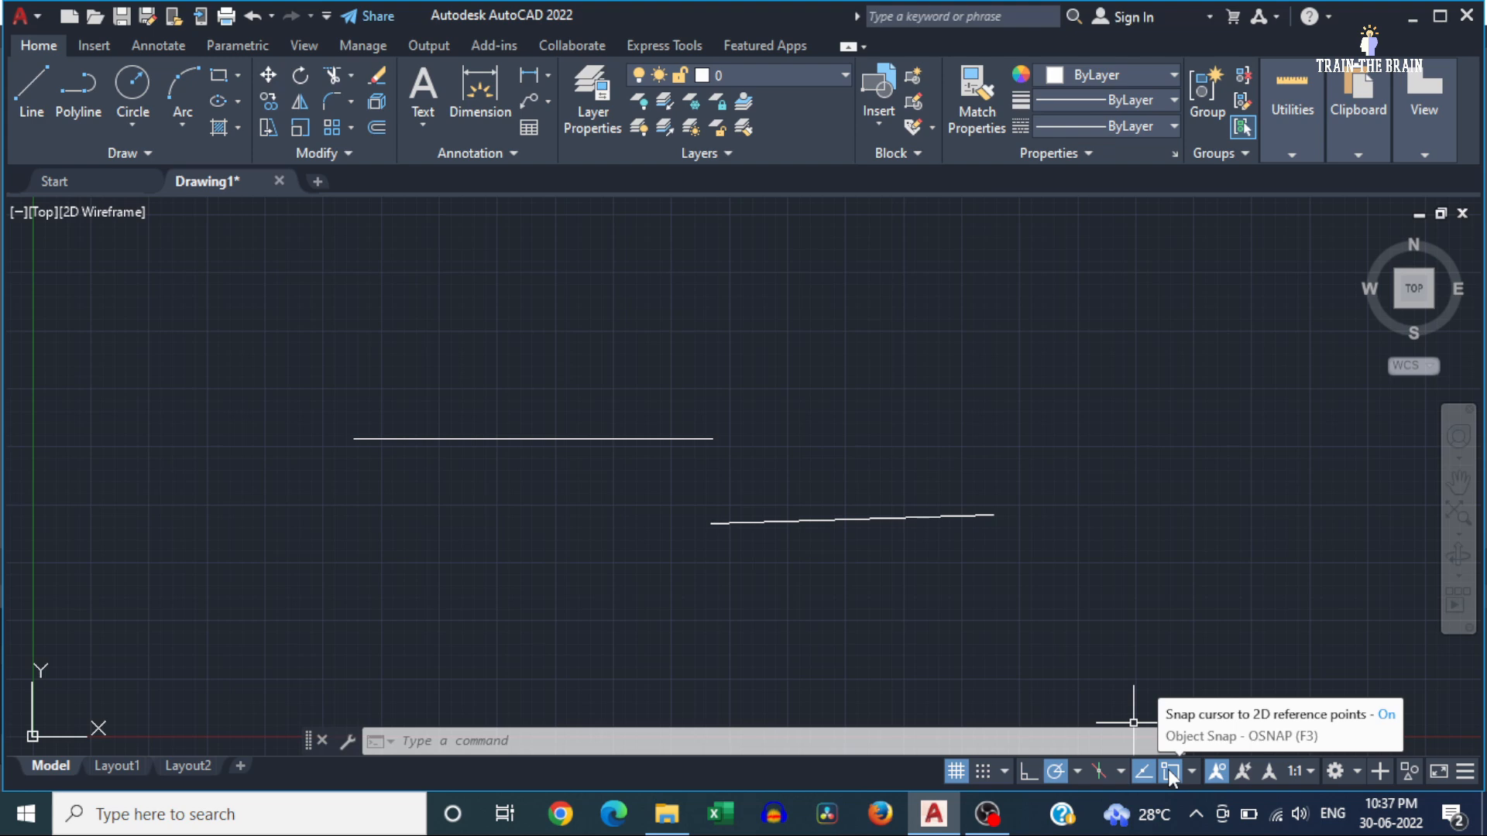
Try starting a line from the midpoint of the horizontal line using object snap
{"action": "left_click", "coordinate": [622, 722]}
{"action": "type", "text": "1"}
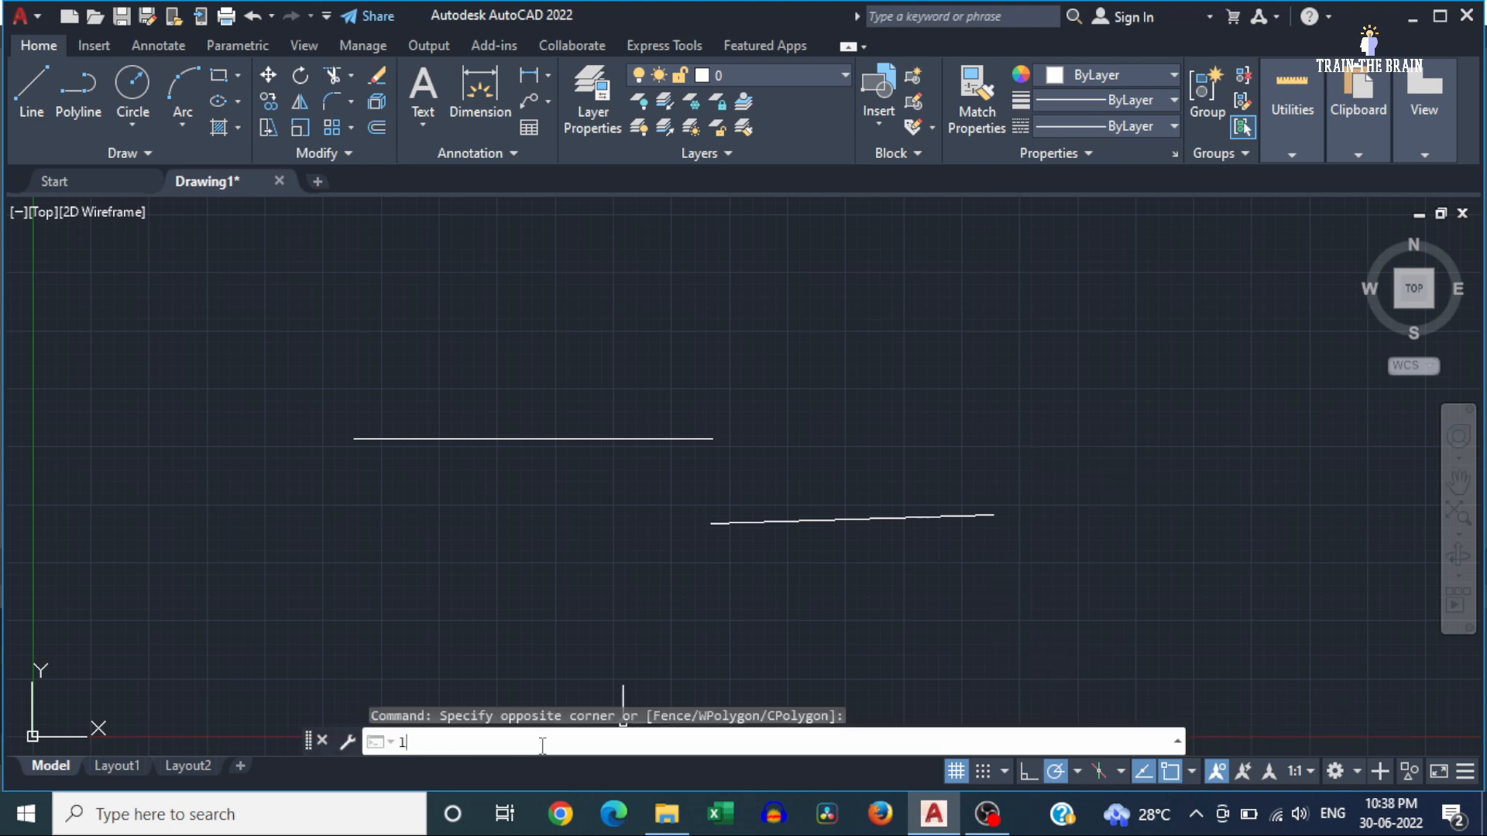
{"action": "key", "text": "Return"}
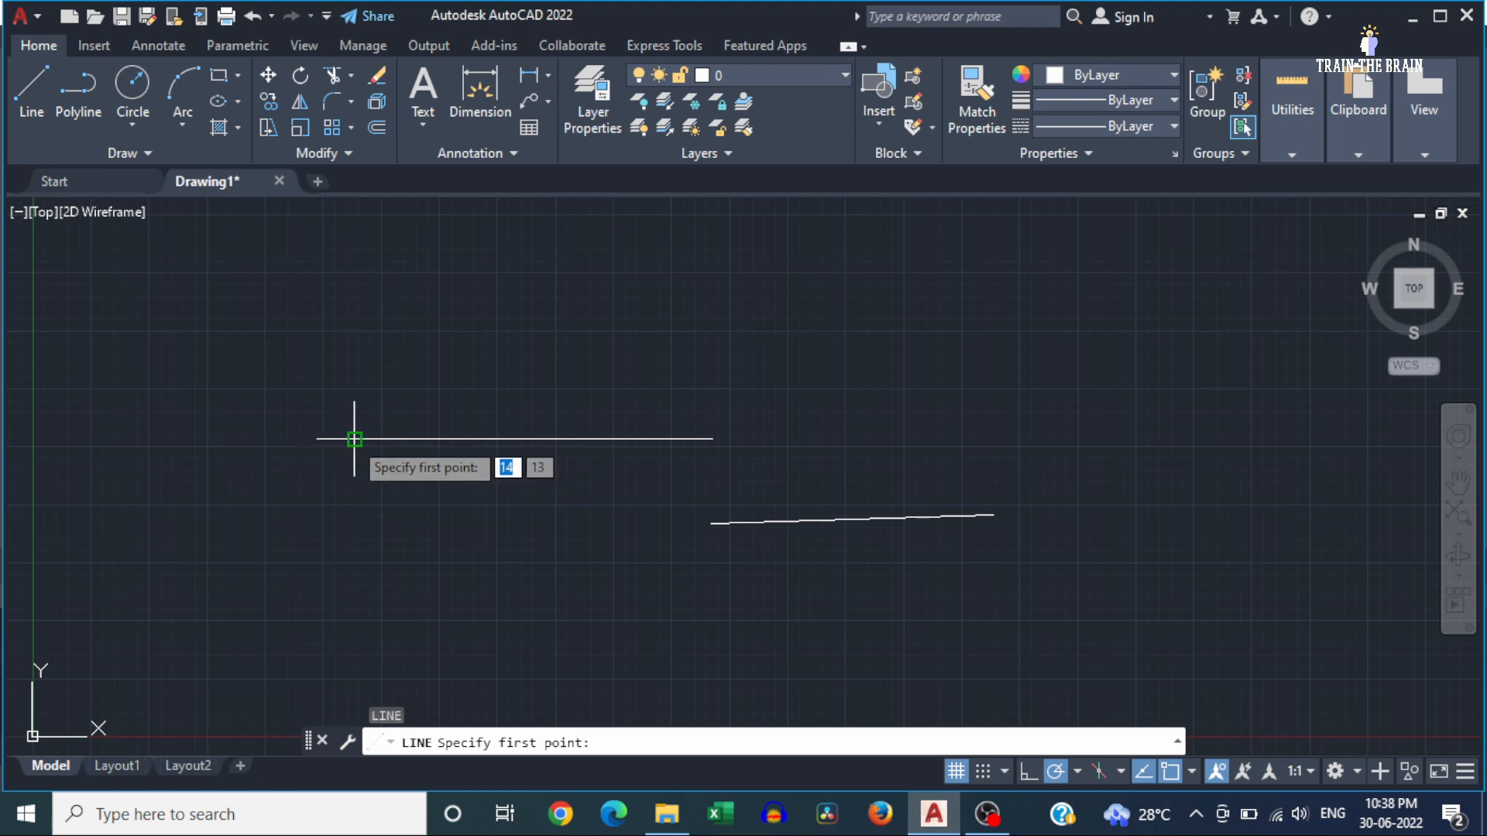
{"action": "left_click", "coordinate": [534, 438]}
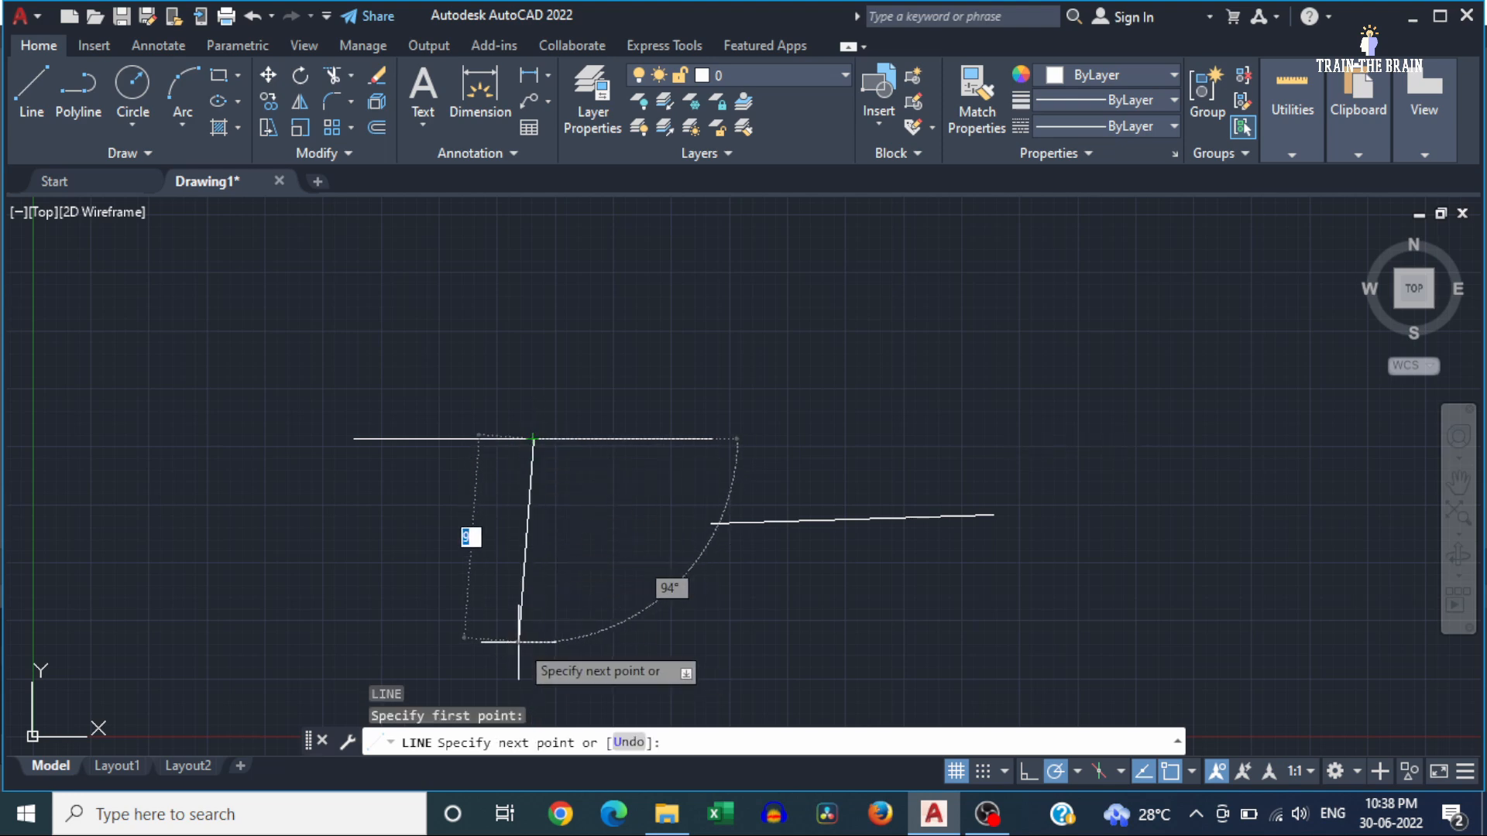
{"action": "key", "text": "Escape"}
Draw a circle with a radius of about 4 mm in the upper right of the drawing, above the nearly horizontal line
{"action": "type", "text": "c"}
{"action": "key", "text": "Return"}
{"action": "left_click", "coordinate": [954, 324]}
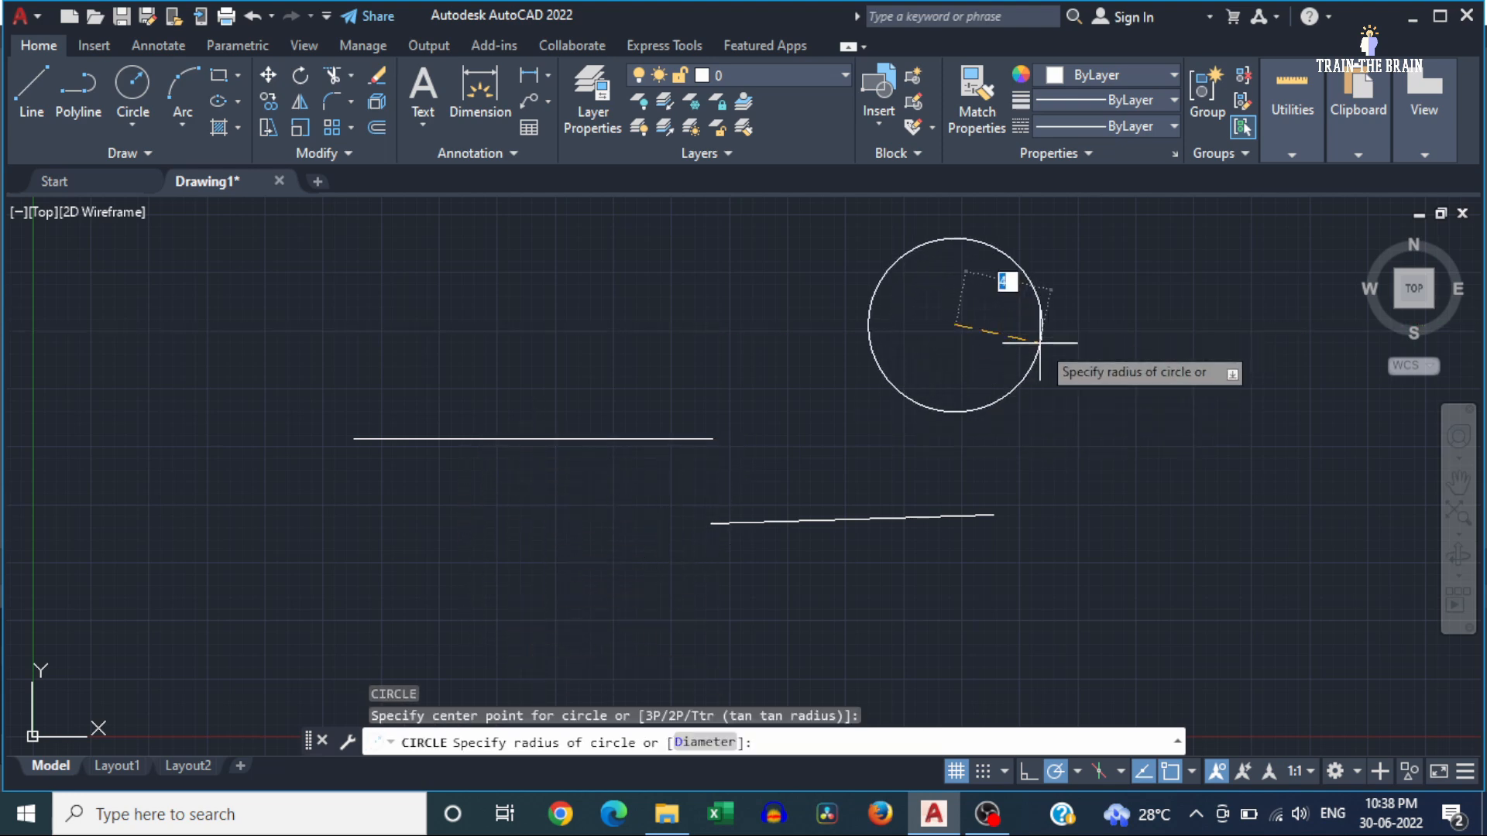
{"action": "left_click", "coordinate": [1045, 324]}
{"action": "key", "text": "Escape"}
Enable the Quadrant, Node, Geometric Center, Insertion, Perpendicular, Tangent, Nearest, Apparent Intersection and Parallel object snaps while a line command is active
{"action": "type", "text": "l"}
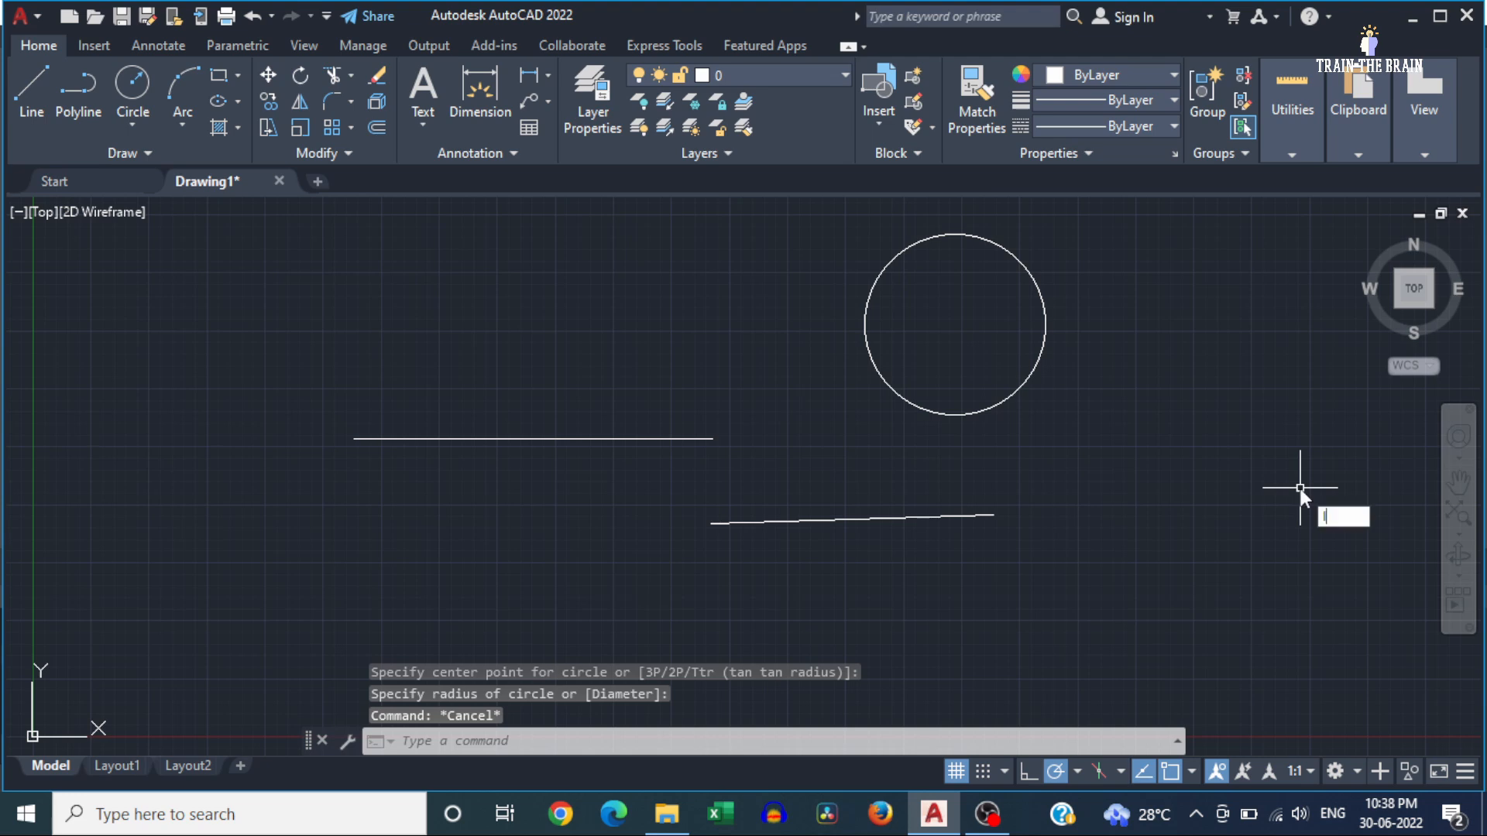
{"action": "key", "text": "Return"}
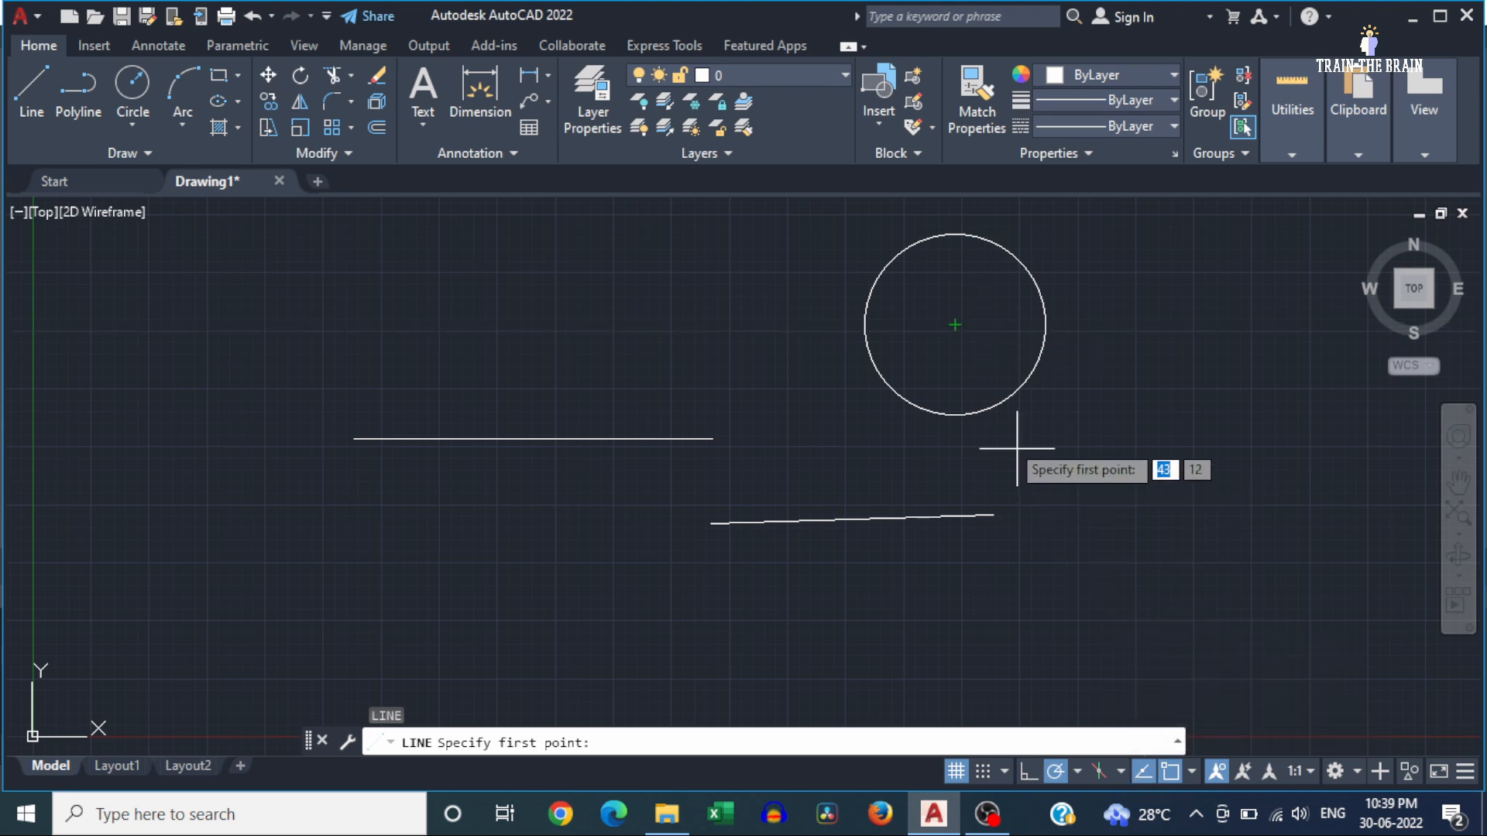
{"action": "left_click", "coordinate": [1190, 771]}
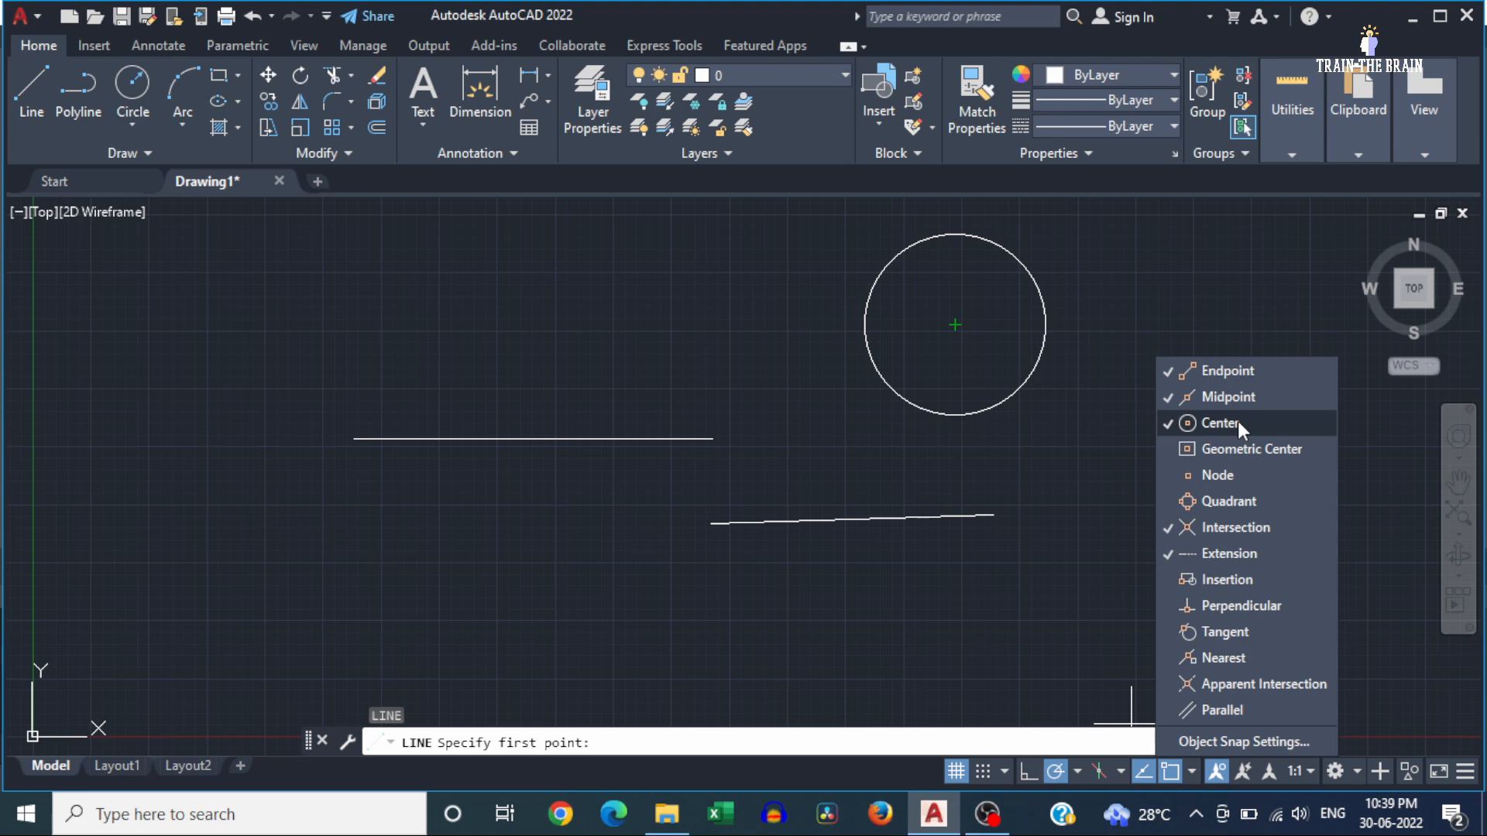
{"action": "left_click", "coordinate": [1206, 501]}
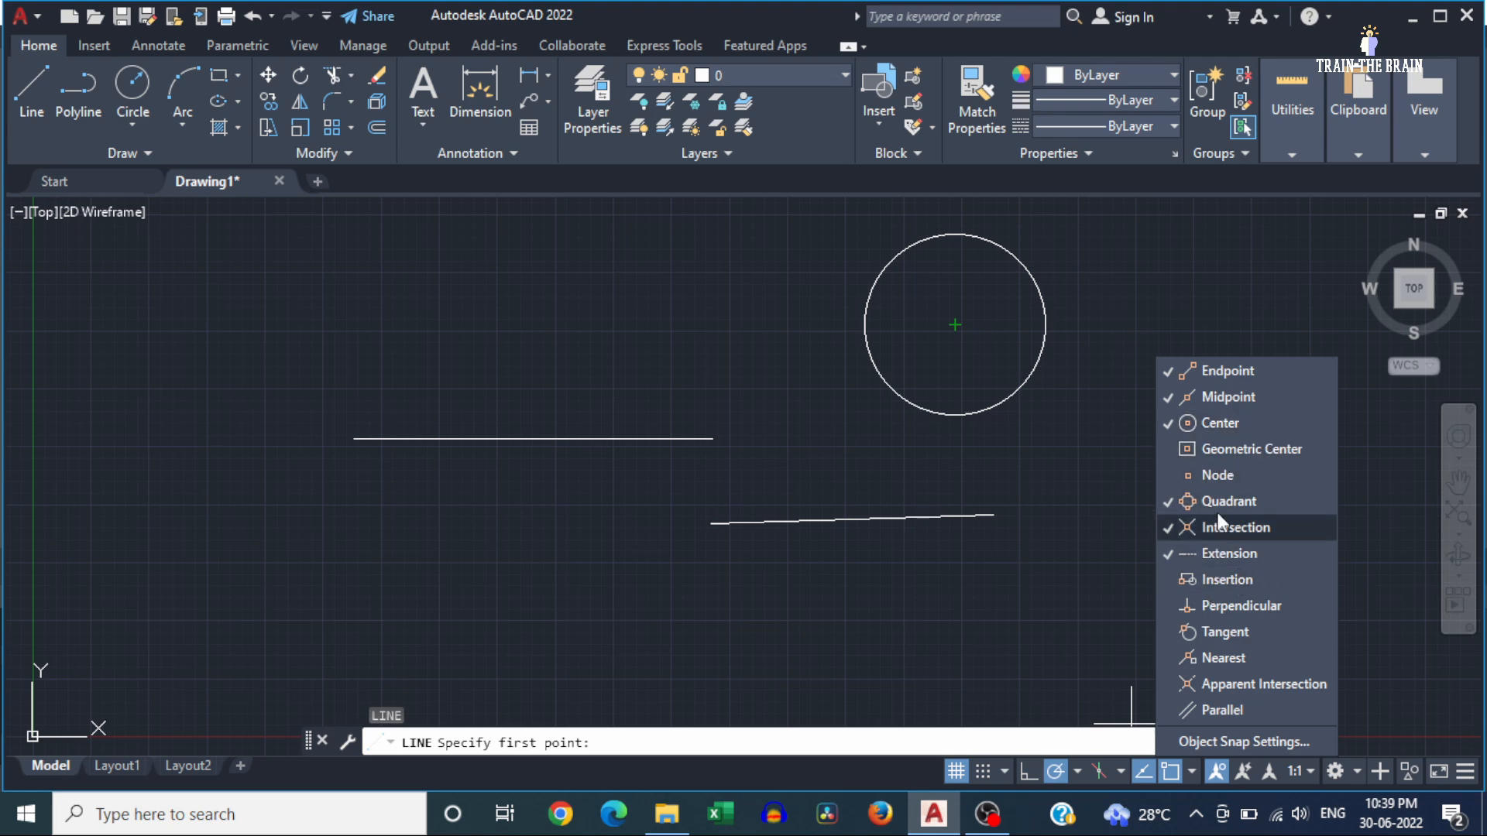
{"action": "left_click", "coordinate": [1219, 475]}
{"action": "left_click", "coordinate": [1231, 449]}
{"action": "left_click", "coordinate": [1239, 580]}
{"action": "left_click", "coordinate": [1223, 606]}
{"action": "left_click", "coordinate": [1222, 631]}
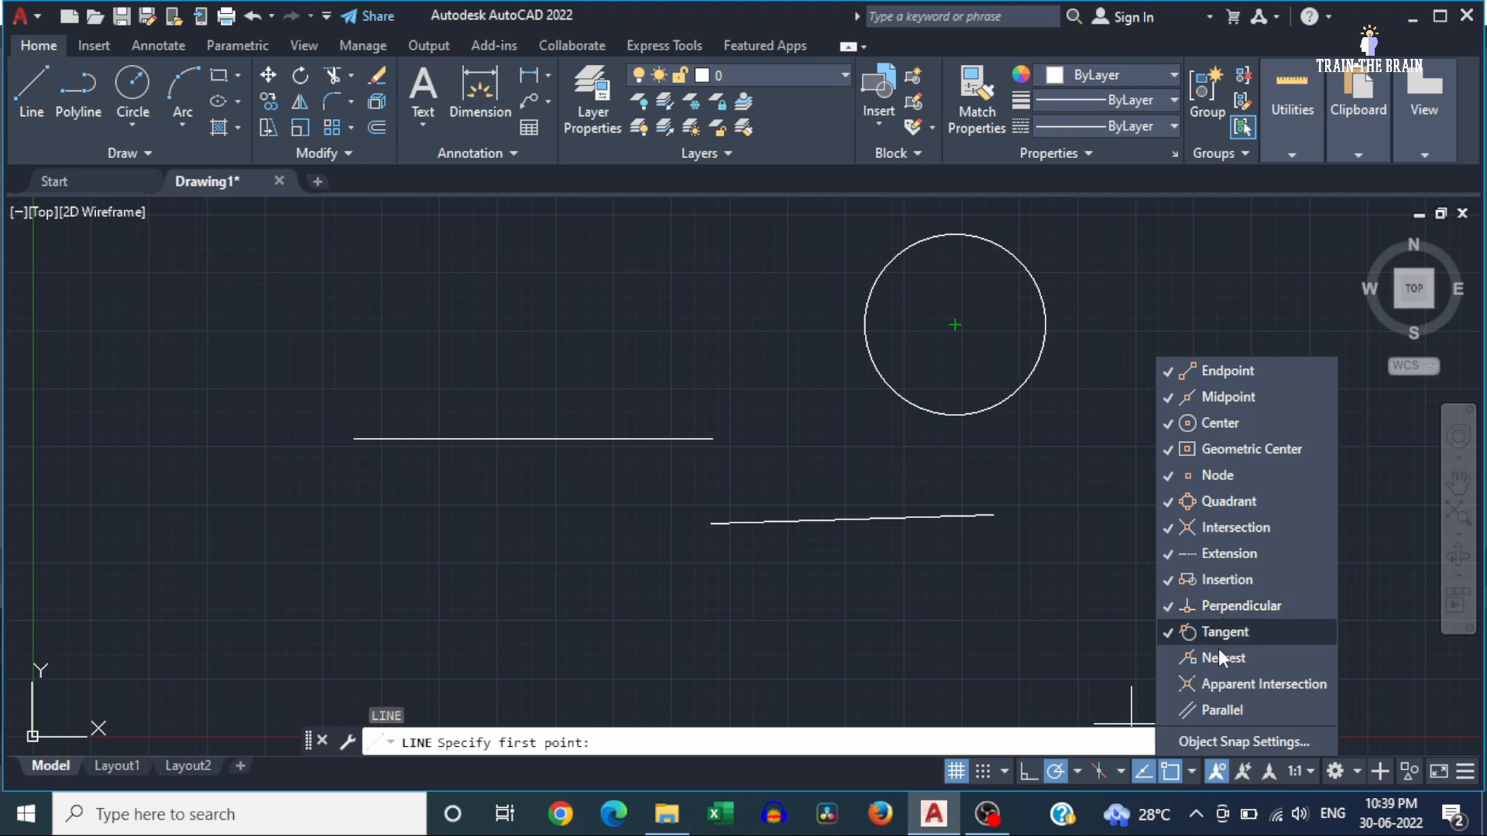
{"action": "left_click", "coordinate": [1219, 657]}
{"action": "left_click", "coordinate": [1222, 683]}
{"action": "left_click", "coordinate": [1222, 709]}
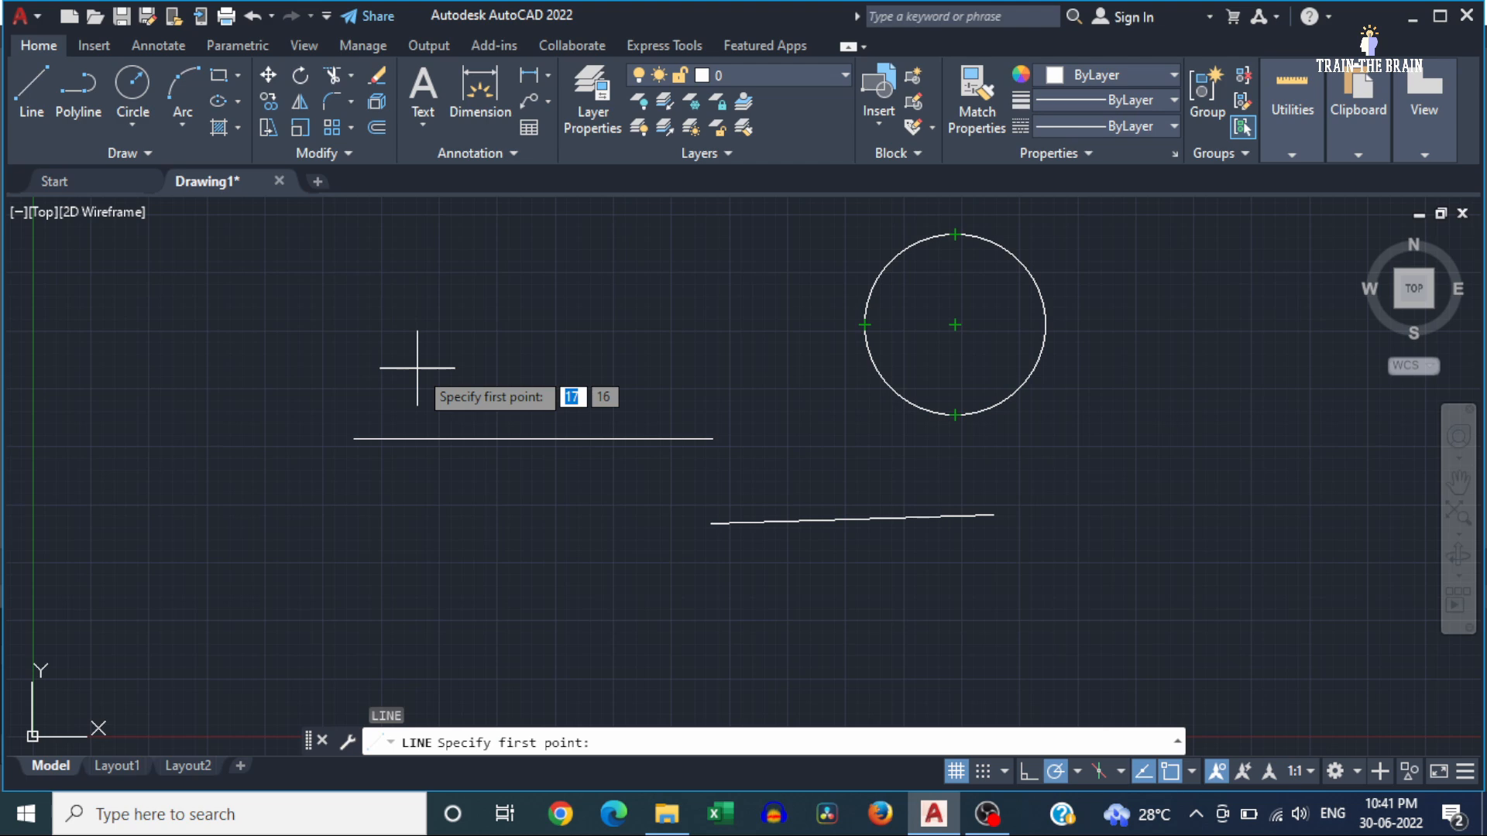
{"action": "key", "text": "Escape"}
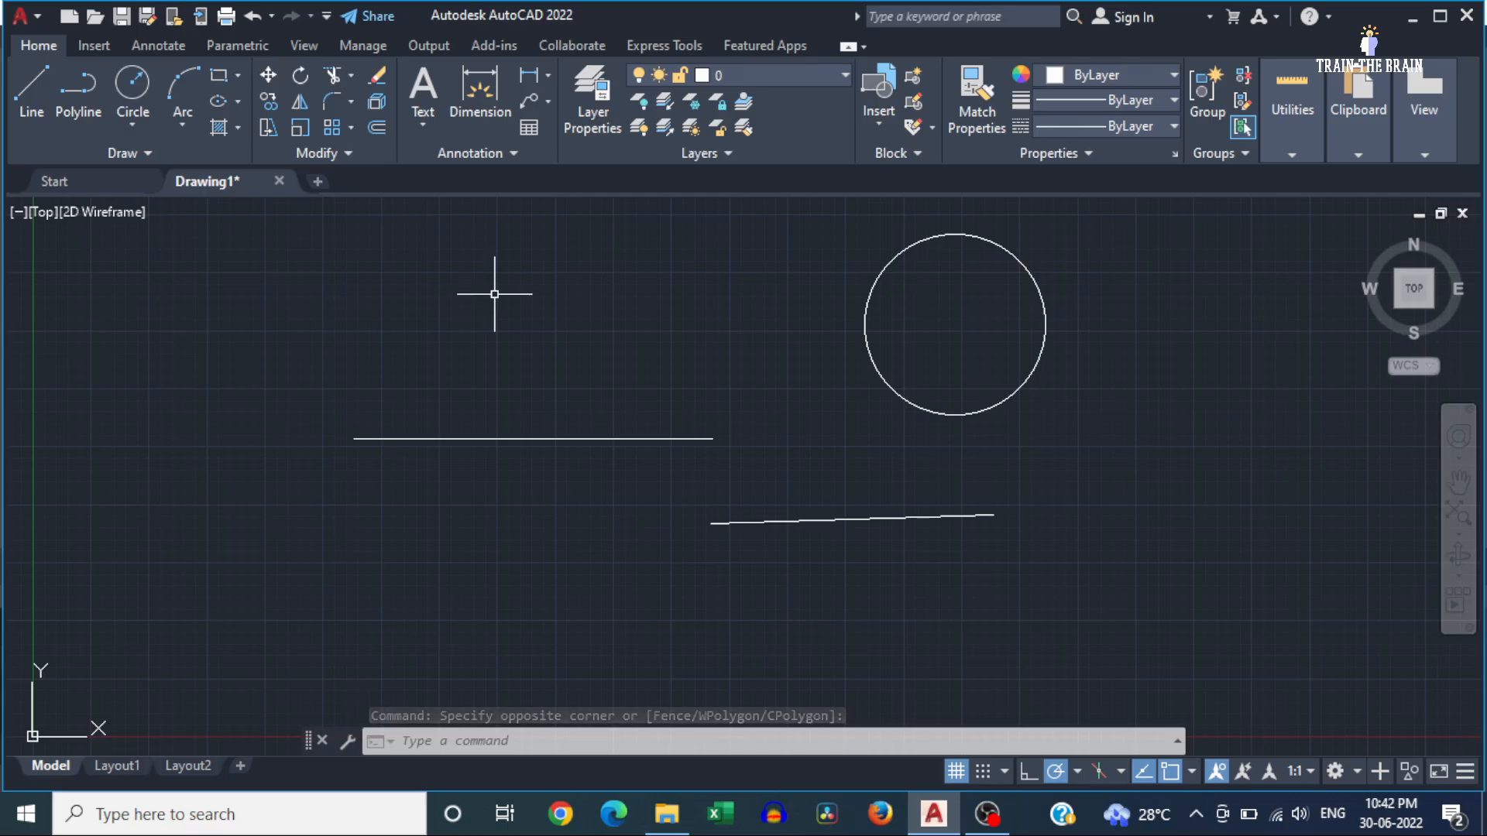
Set the crosshair size to 10 in the display options and apply the change
{"action": "right_click", "coordinate": [489, 315]}
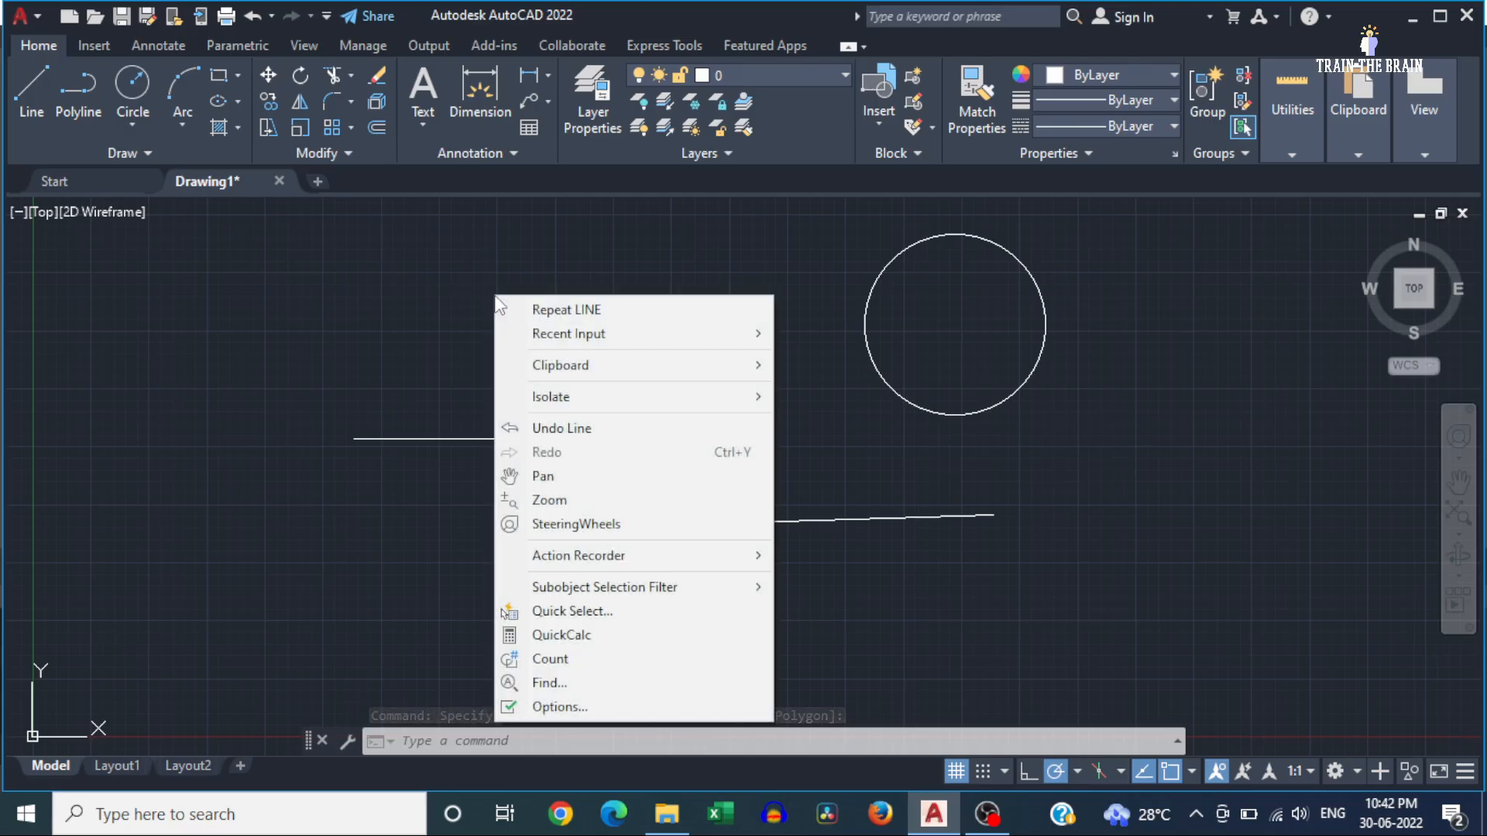
{"action": "left_click", "coordinate": [556, 707]}
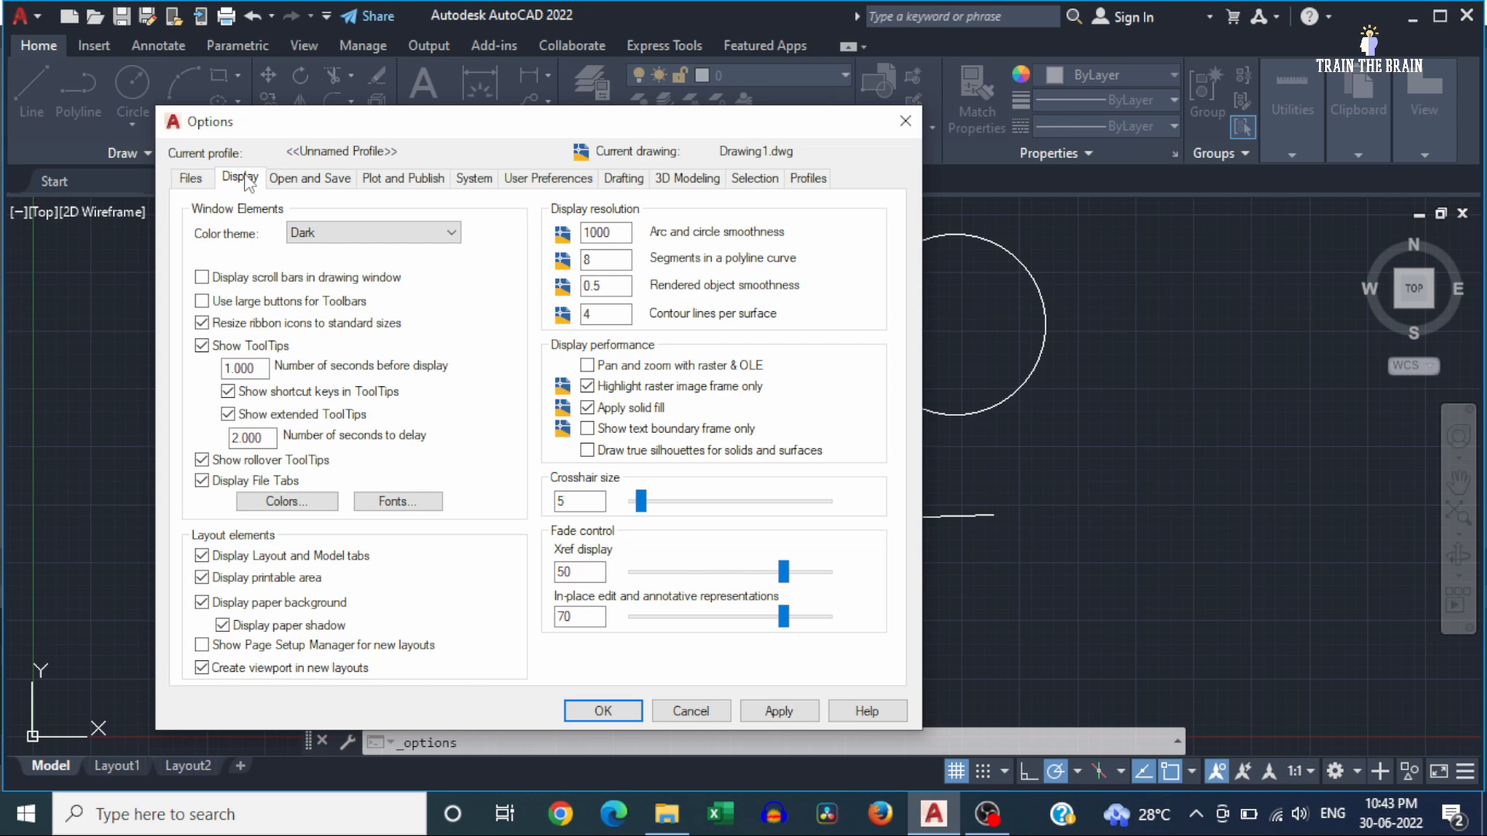
{"action": "left_click", "coordinate": [580, 503]}
{"action": "left_click_drag", "start_coordinate": [567, 505], "coordinate": [555, 507]}
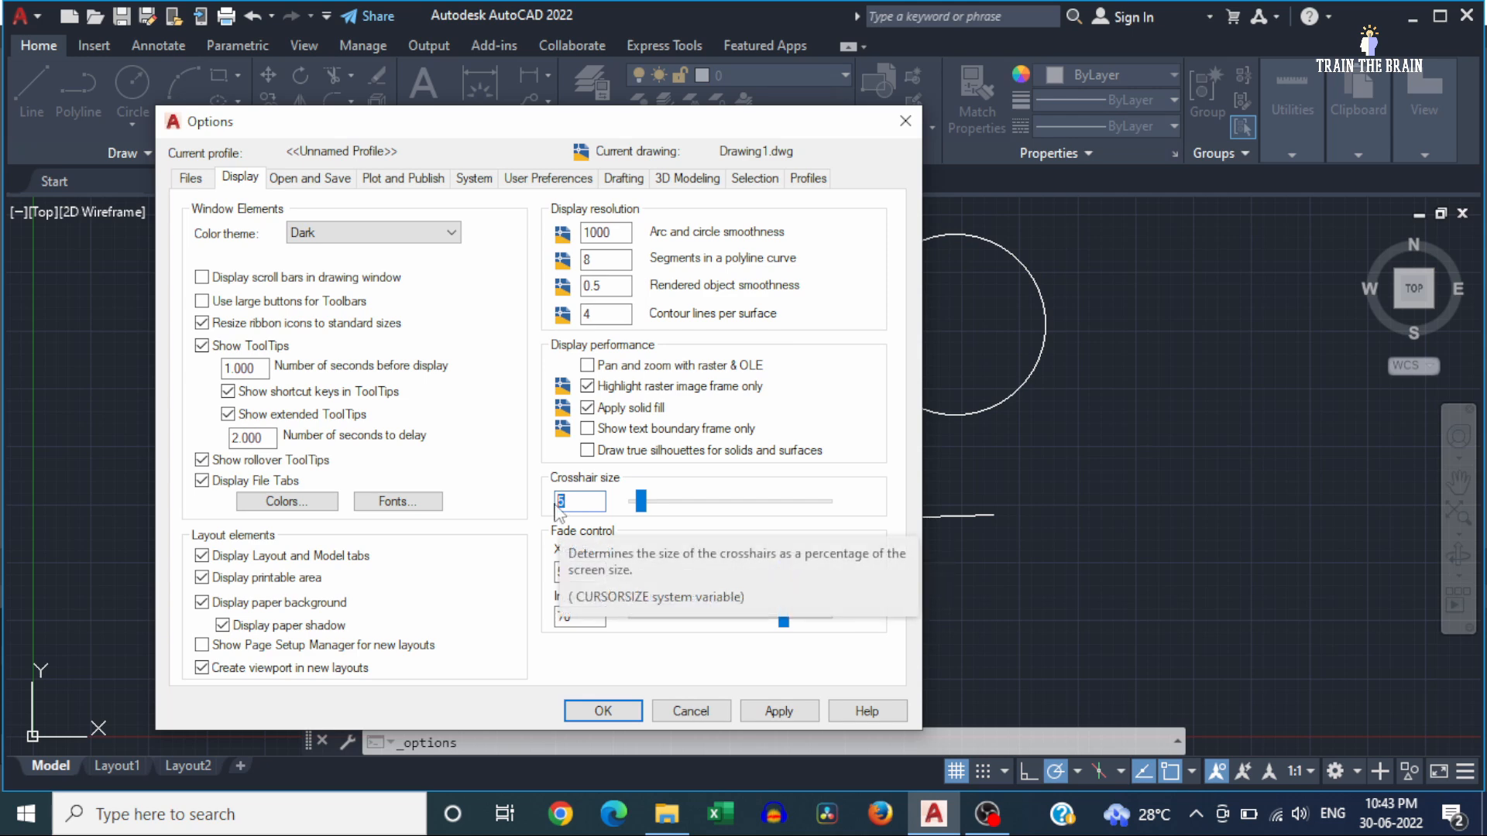
{"action": "type", "text": "10"}
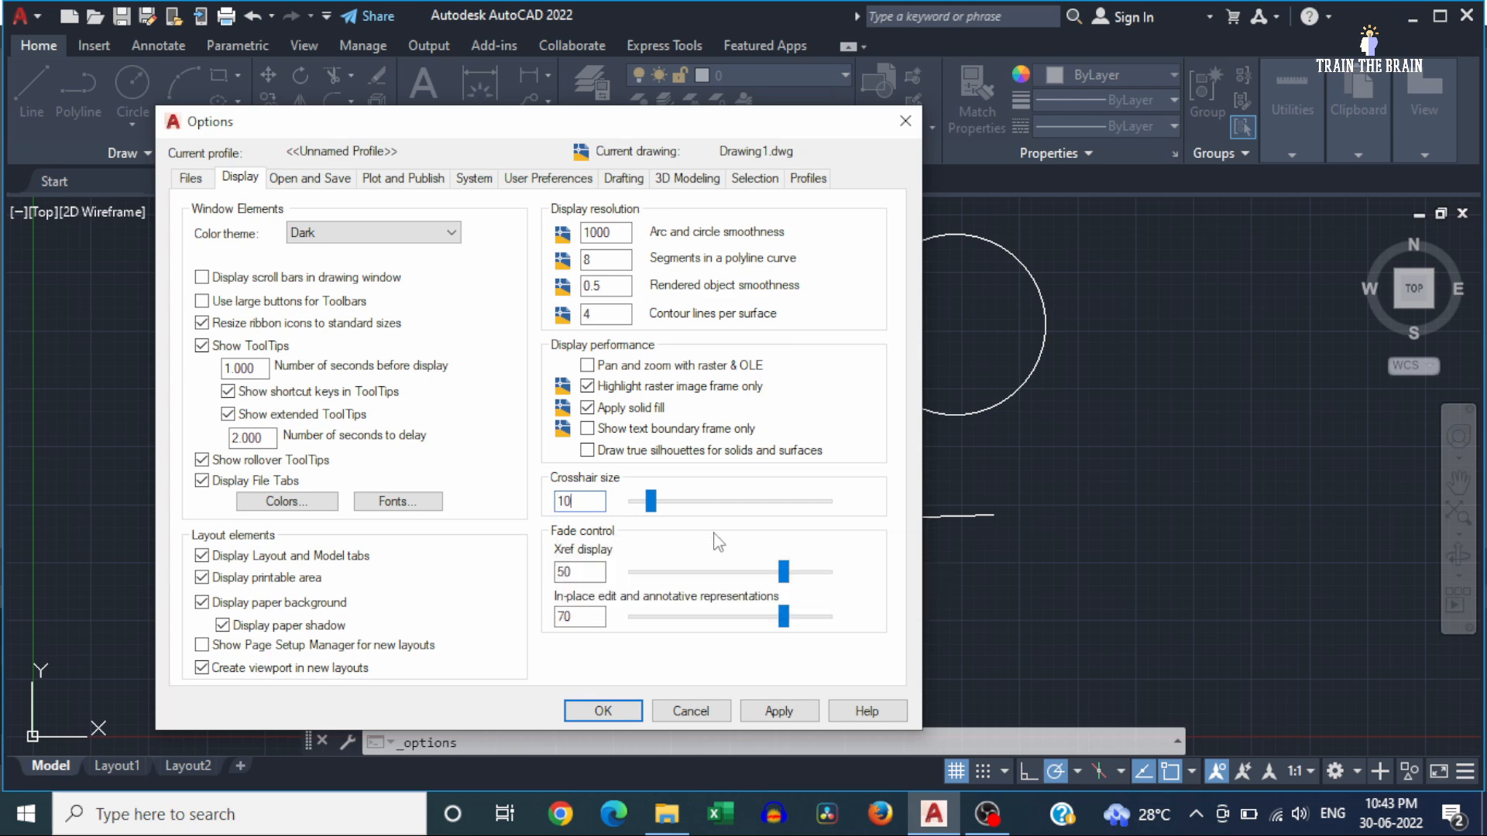
{"action": "left_click", "coordinate": [608, 710]}
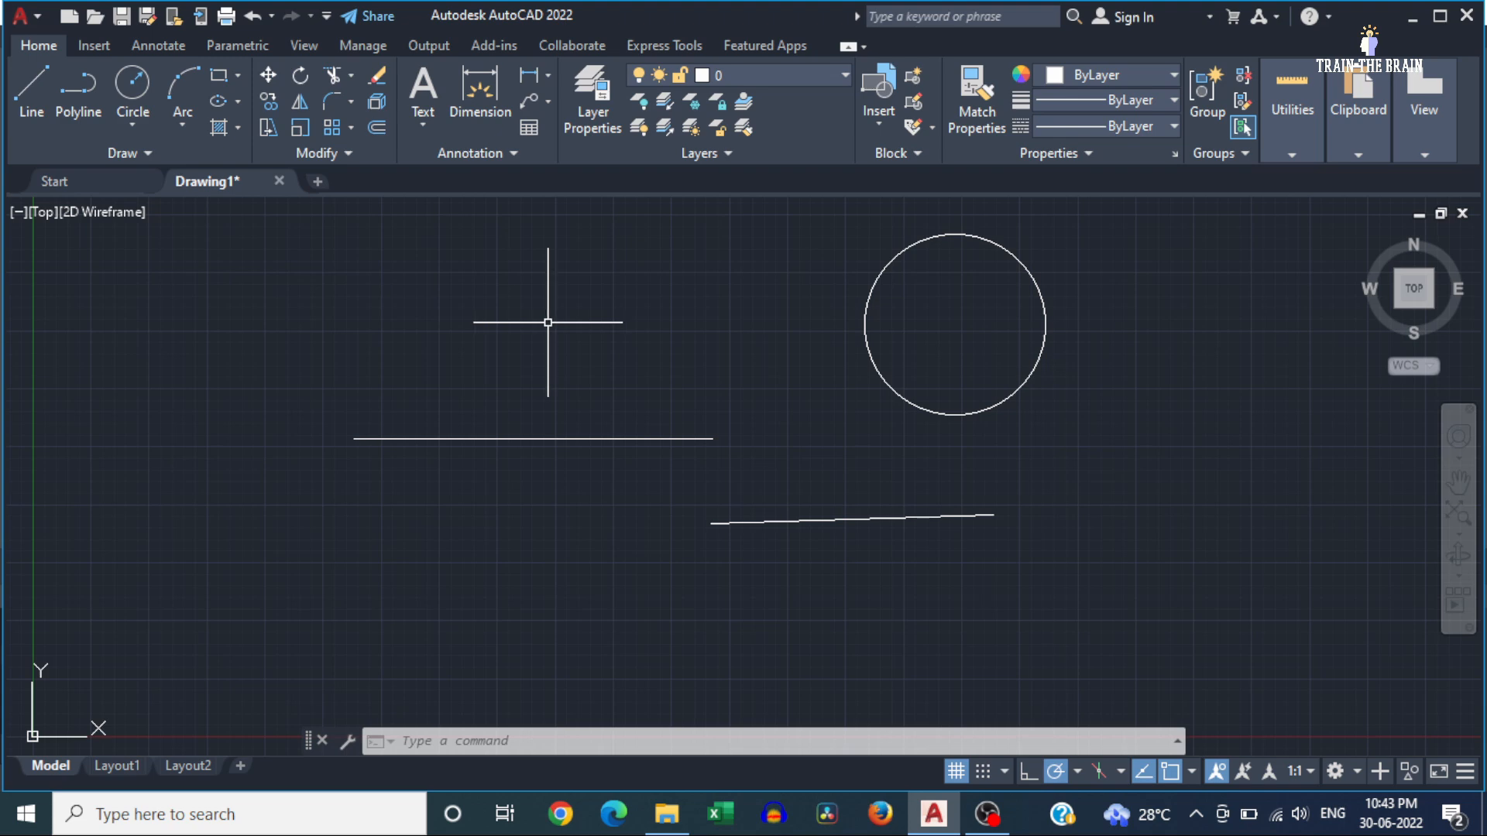
Increase the pickbox size slightly in the selection options and apply the change
{"action": "right_click", "coordinate": [547, 322]}
{"action": "left_click", "coordinate": [619, 735]}
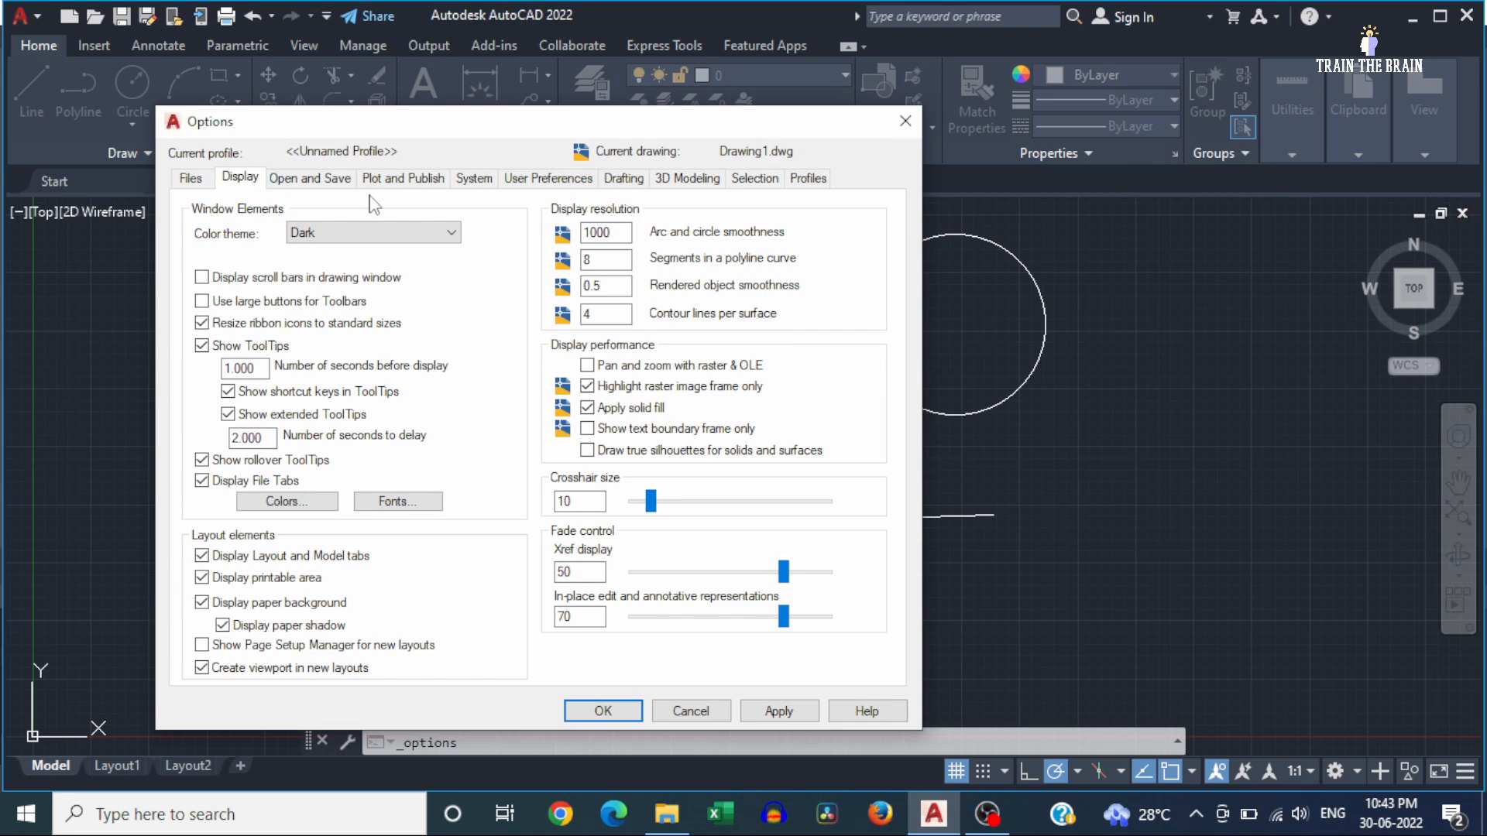
{"action": "left_click", "coordinate": [755, 179]}
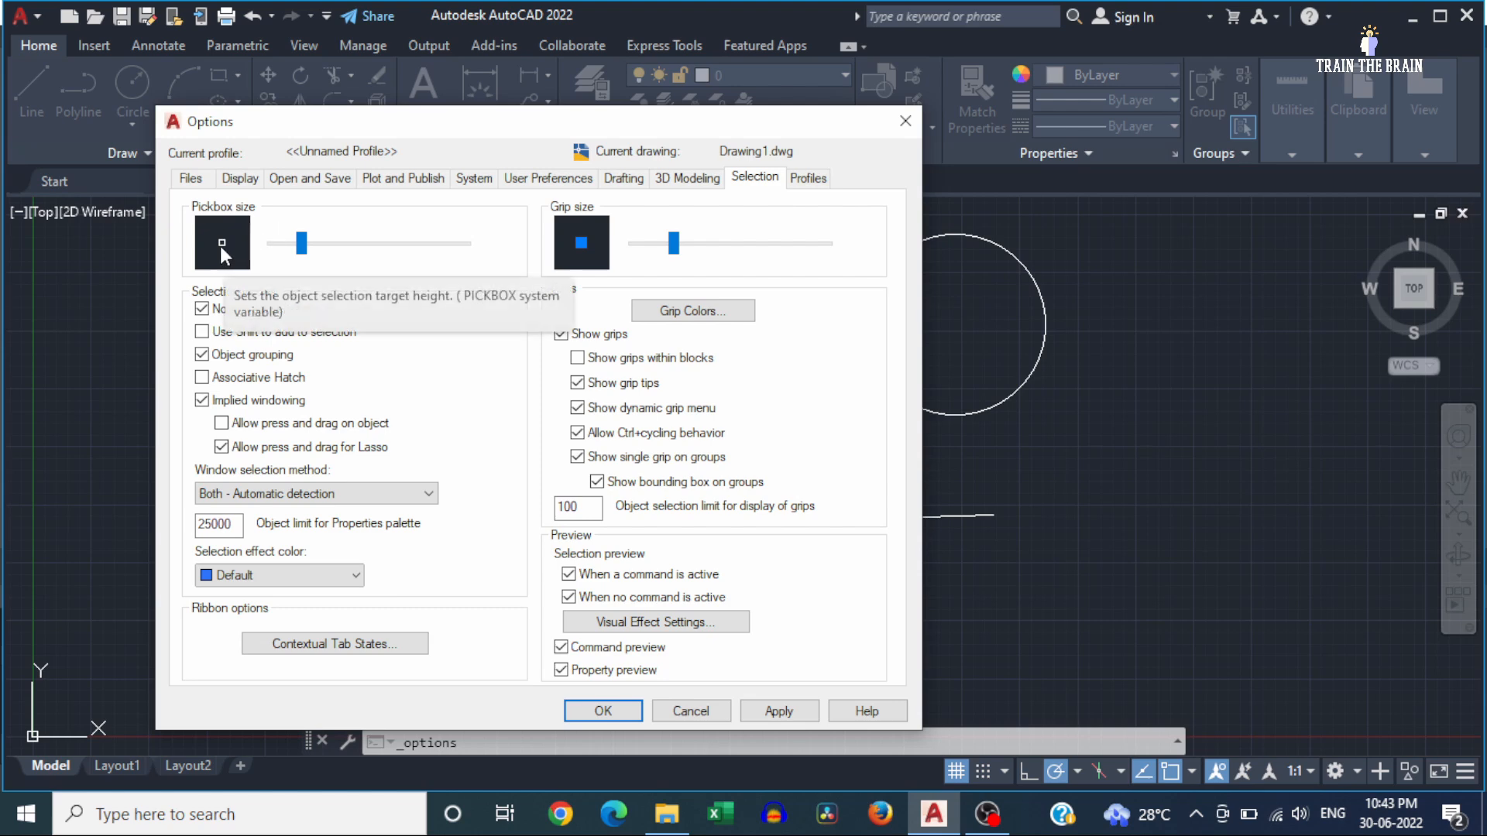
{"action": "left_click_drag", "start_coordinate": [301, 244], "coordinate": [321, 251]}
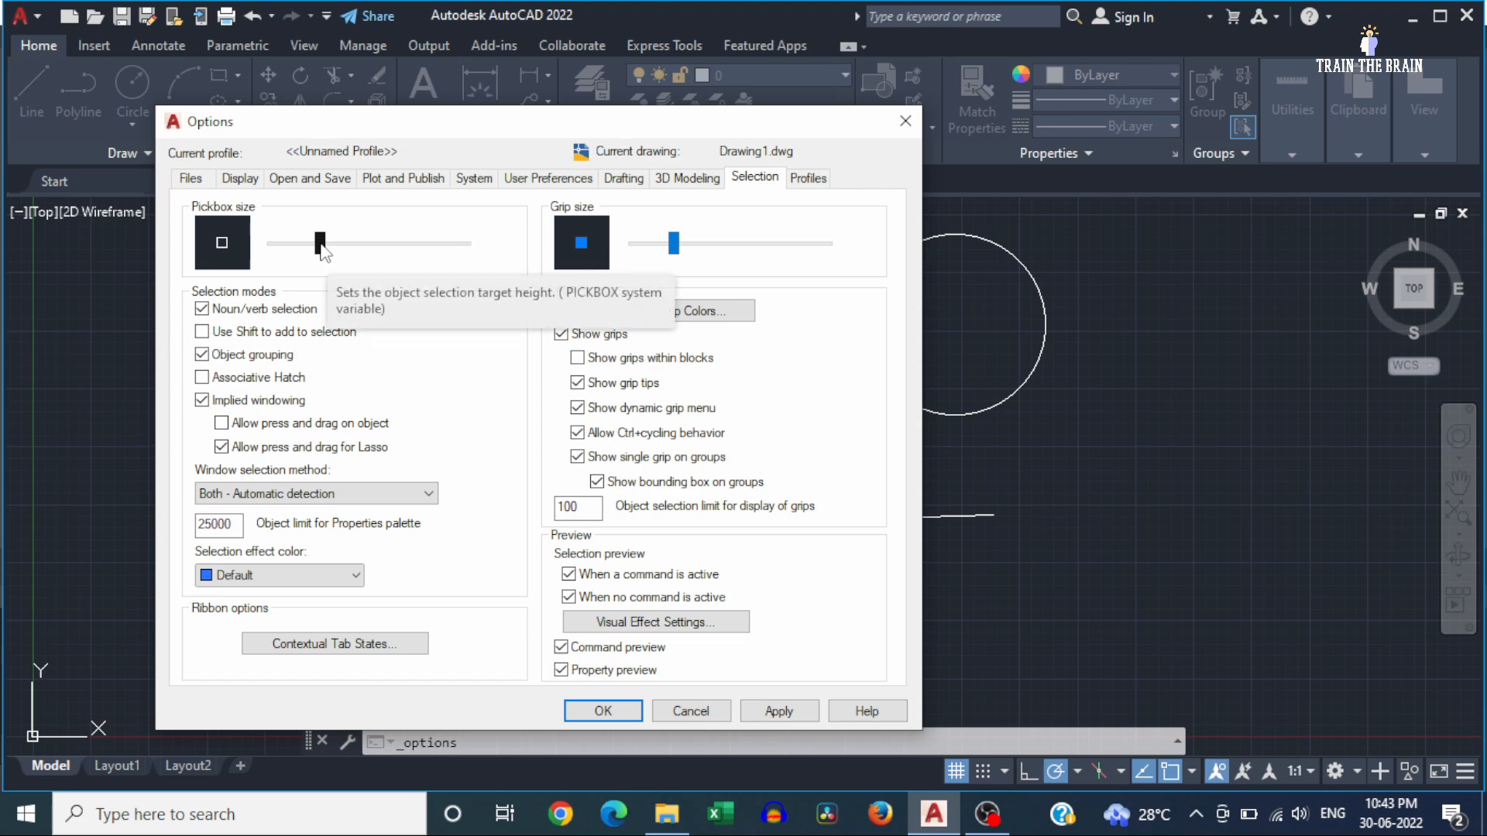
{"action": "left_click", "coordinate": [621, 712]}
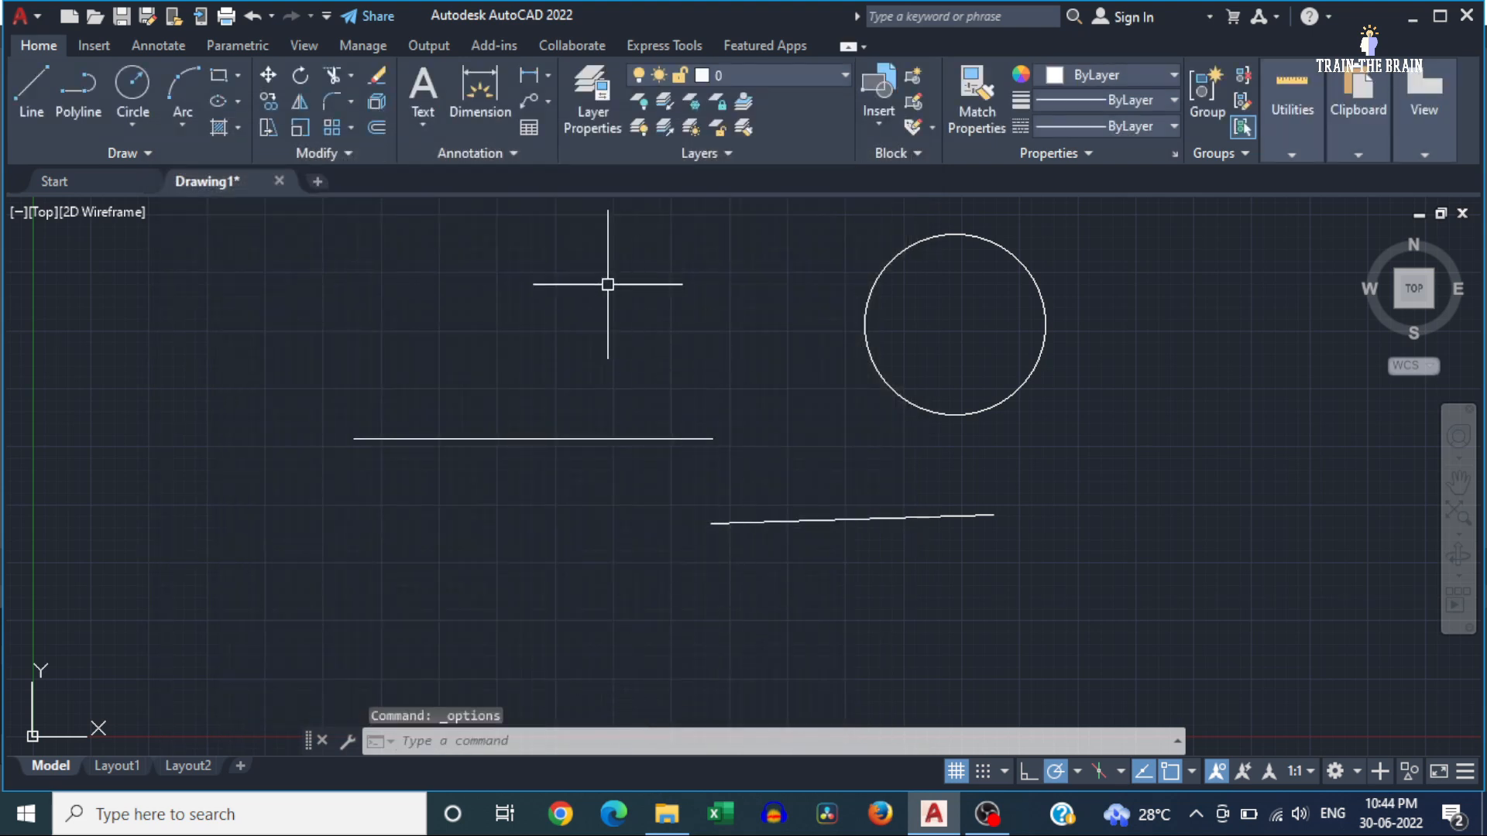